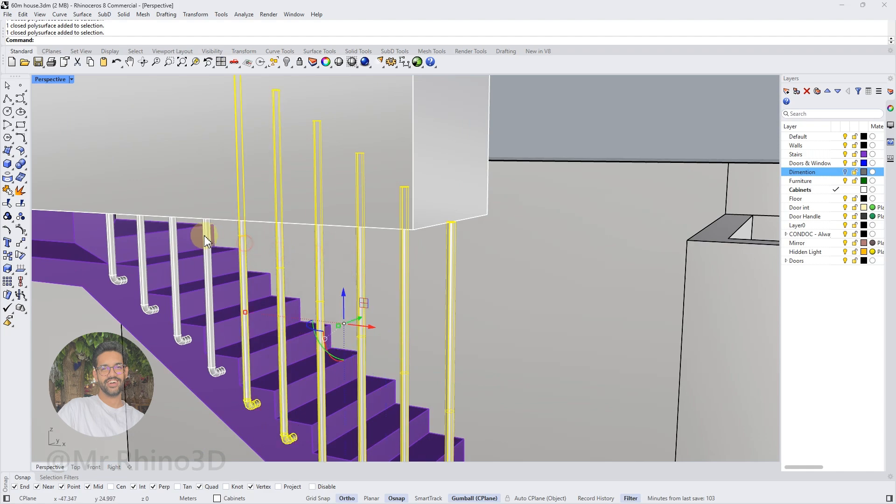
# Cut the tops of the stair railing bars with a Boolean operation against the large box, and delete the box.
pyautogui.keyDown('shift'); pyautogui.click(144, 231); pyautogui.keyUp('shift')
pyautogui.keyDown('shift'); pyautogui.click(111, 236); pyautogui.keyUp('shift')
pyautogui.scroll(-5, 154, 240)
pyautogui.keyDown('shift'); pyautogui.moveTo(156, 240); pyautogui.dragTo(208, 286, button='right'); pyautogui.keyUp('shift')
pyautogui.click(24, 167)
pyautogui.click(50, 170)
pyautogui.click(293, 231)
pyautogui.press('Return')
pyautogui.click(338, 326)
pyautogui.press('Delete')
# Shift the closed outline beneath the stairs sideways and extrude it straight into a solid.
pyautogui.moveTo(338, 326); pyautogui.dragTo(462, 294, button='right')
pyautogui.scroll(3, 420, 336)
pyautogui.click(381, 379)
pyautogui.click(412, 417)
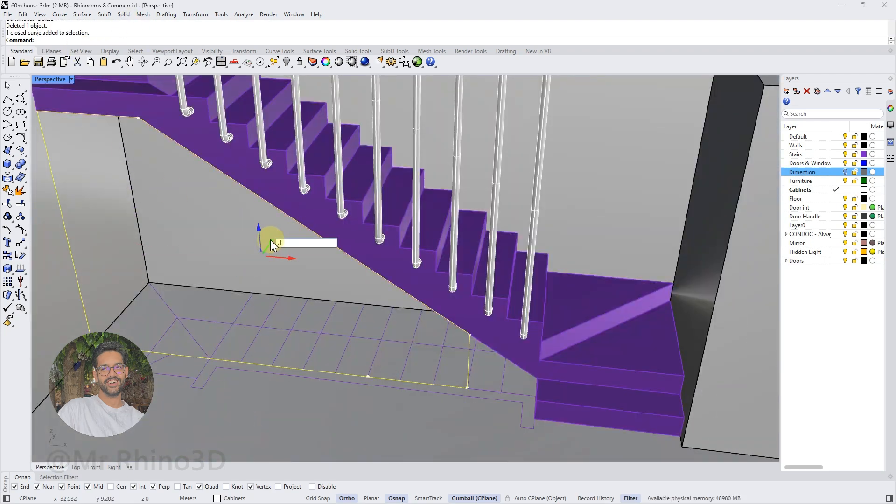
pyautogui.click(123, 14)
pyautogui.click(254, 183)
pyautogui.click(226, 254)
# Draw a closed four-sided polyline filling the gap between the under-stairs solid and the lowest steps.
pyautogui.scroll(-5, 349, 274)
pyautogui.scroll(5, 414, 337)
pyautogui.middleClick(413, 337)
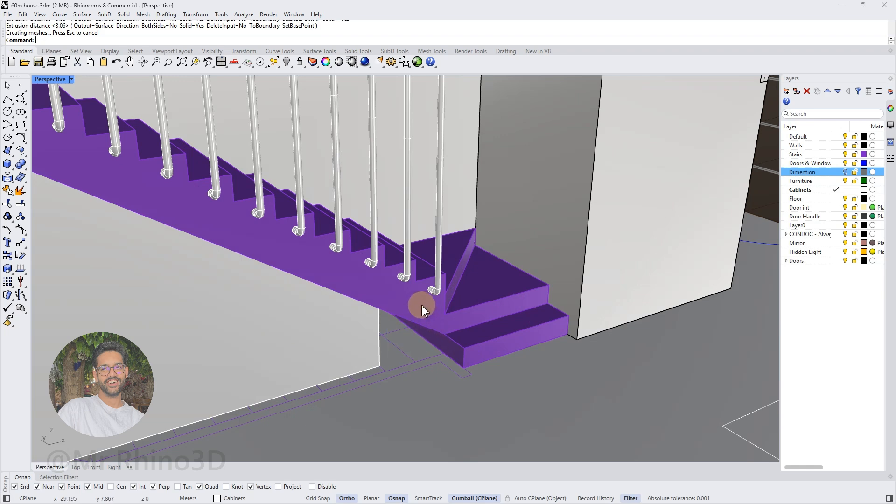
pyautogui.scroll(3, 423, 310)
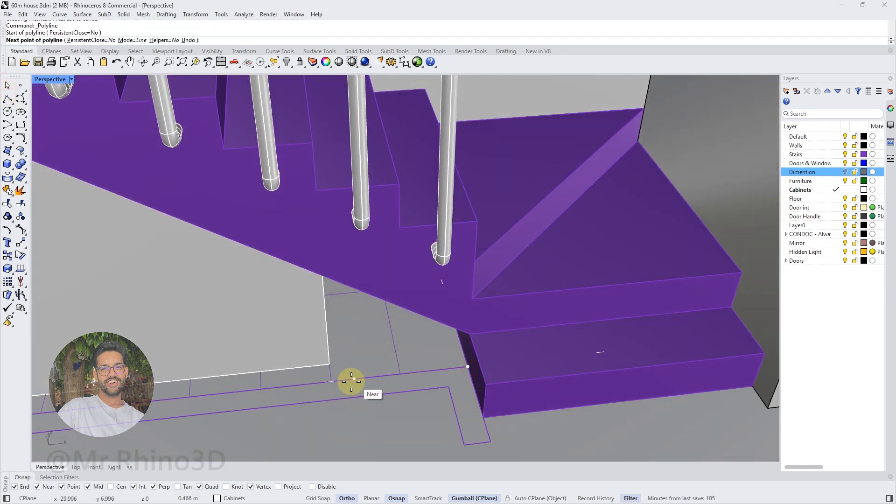
pyautogui.click(334, 384)
pyautogui.moveTo(334, 385); pyautogui.dragTo(304, 314, button='right')
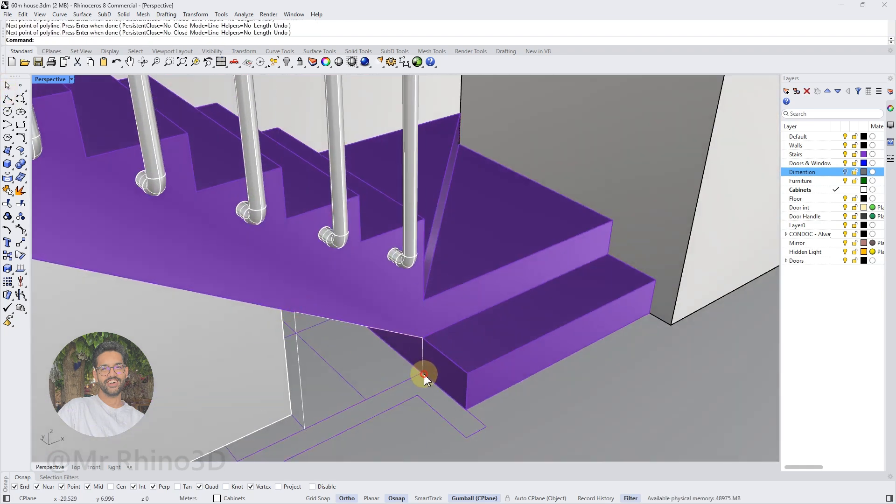
# Extrude the closed polyline beneath the lower steps straight into a solid block.
pyautogui.moveTo(351, 396); pyautogui.dragTo(361, 371, button='right')
pyautogui.click(123, 14)
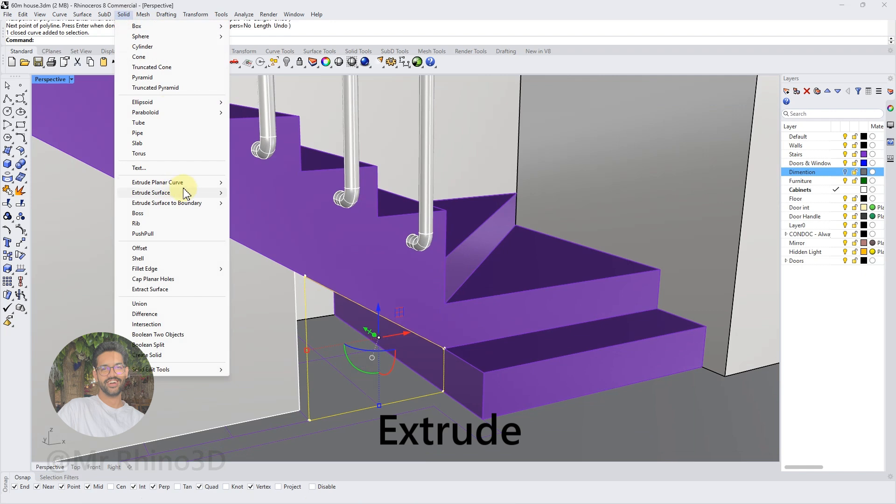
pyautogui.moveTo(184, 183)
pyautogui.click(243, 182)
pyautogui.click(323, 319)
# Join the new block to the stairs with a Boolean union and delete the leftover outline.
pyautogui.click(365, 310)
pyautogui.keyDown('shift'); pyautogui.click(380, 289); pyautogui.keyUp('shift')
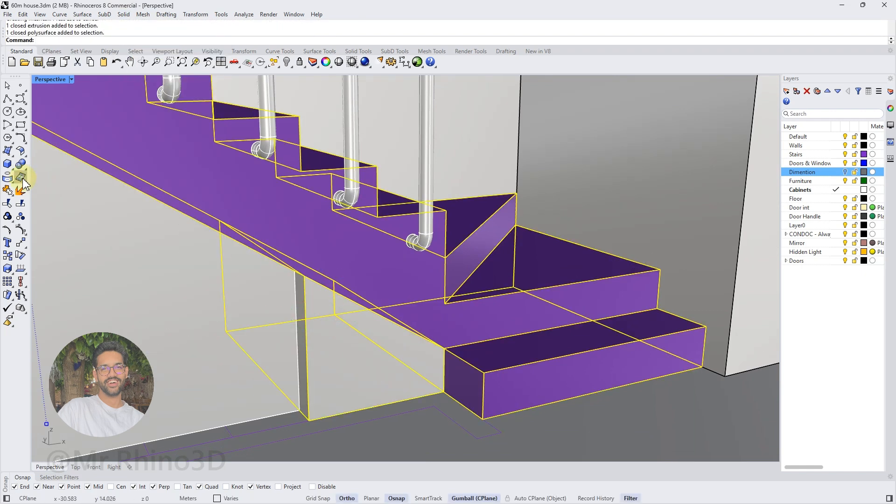
pyautogui.click(20, 166)
pyautogui.press('Delete')
# Divide the bottom segment of the under-stairs outline into 4 equal segments.
pyautogui.scroll(-10, 367, 304)
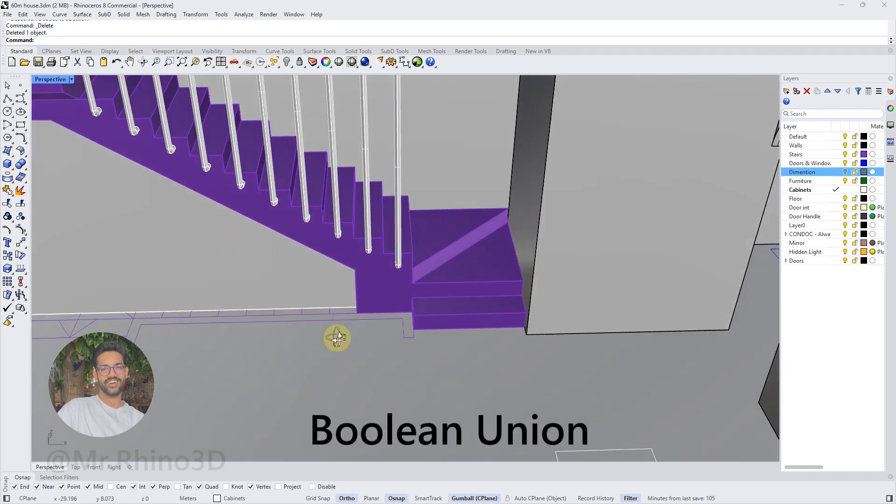
pyautogui.keyDown('shift'); pyautogui.moveTo(336, 338); pyautogui.dragTo(490, 345, button='right'); pyautogui.keyUp('shift')
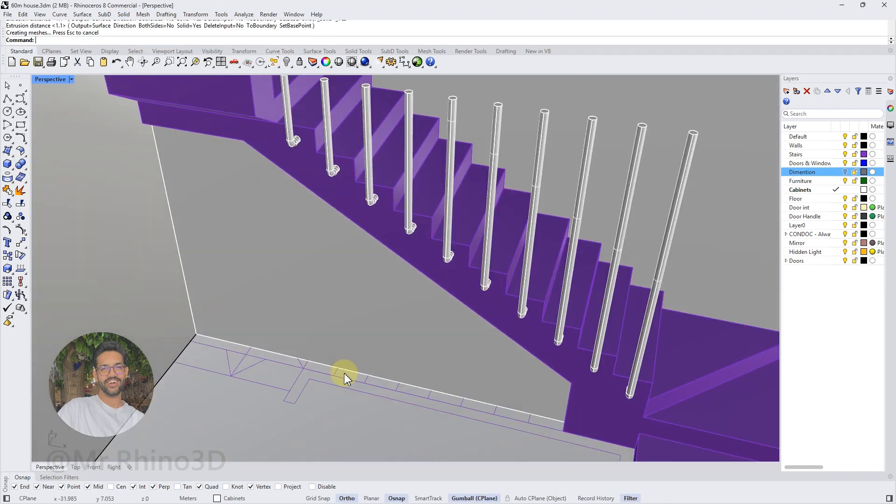
pyautogui.click(348, 373)
pyautogui.press('Escape')
pyautogui.keyDown('ctrl'); pyautogui.keyDown('shift'); pyautogui.click(346, 371); pyautogui.keyUp('shift'); pyautogui.keyUp('ctrl')
pyautogui.write('vide')
pyautogui.press('Return')
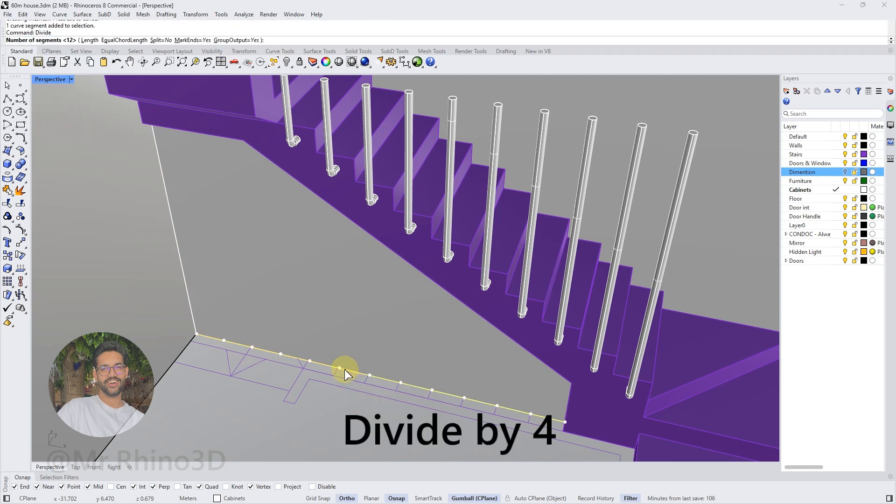
pyautogui.press('Return')
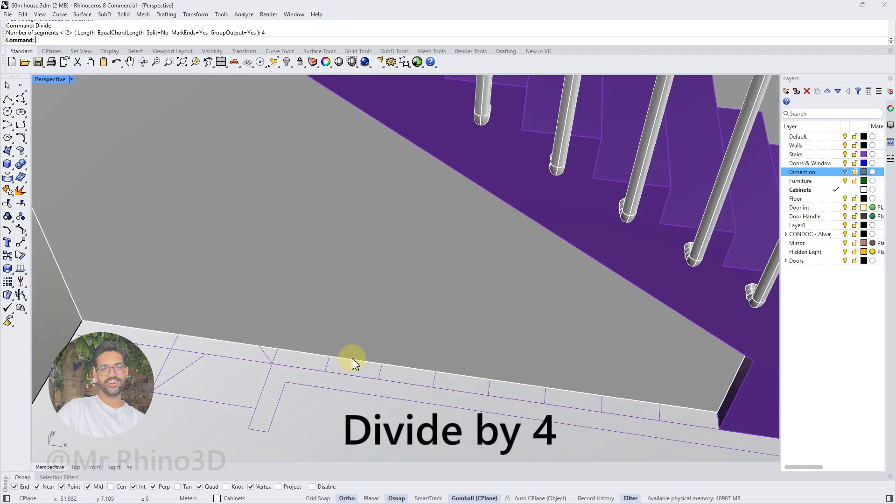
# Clear the solid from beneath the stairs and move the closed outline with its division points outside the house.
pyautogui.click(250, 310)
pyautogui.press('Delete')
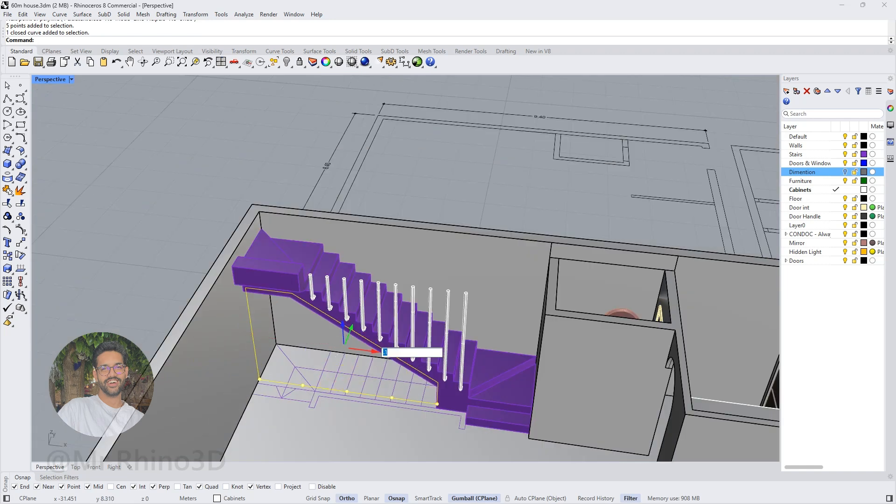
pyautogui.click(379, 354)
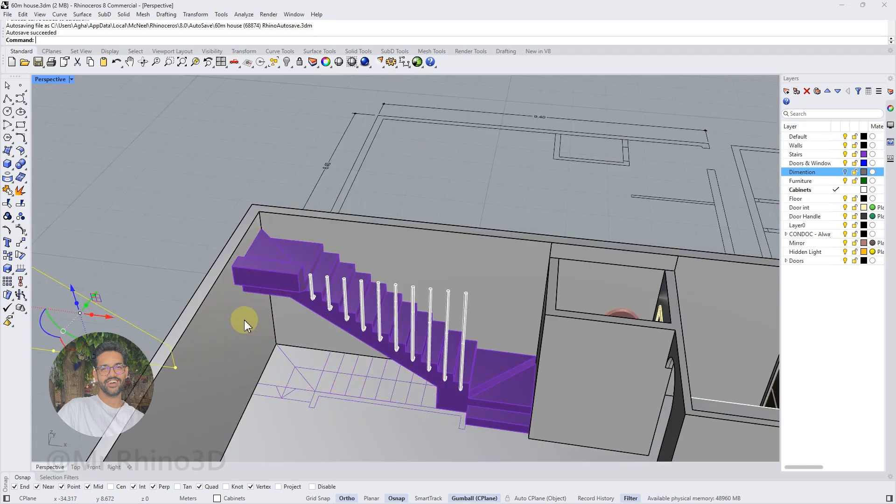
# Draw a vertical divider line from the first inner division point up past the outline's top edge.
pyautogui.scroll(5, 245, 320)
pyautogui.click(256, 353)
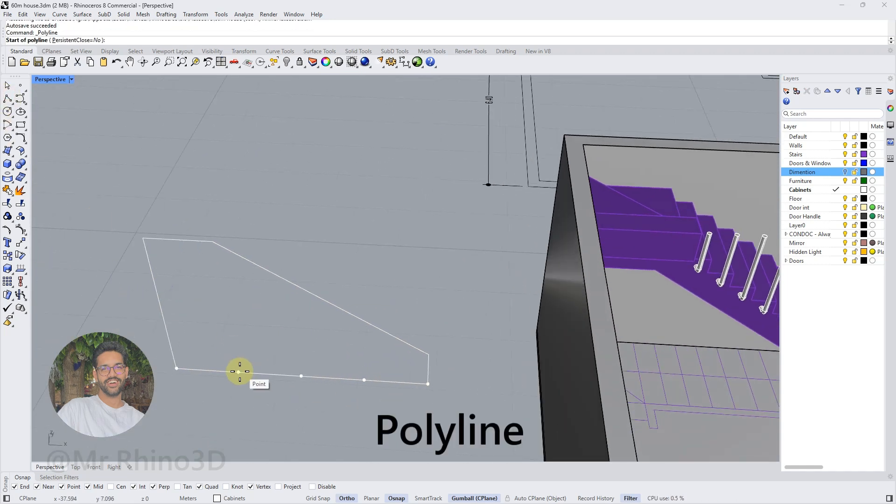
pyautogui.click(223, 225)
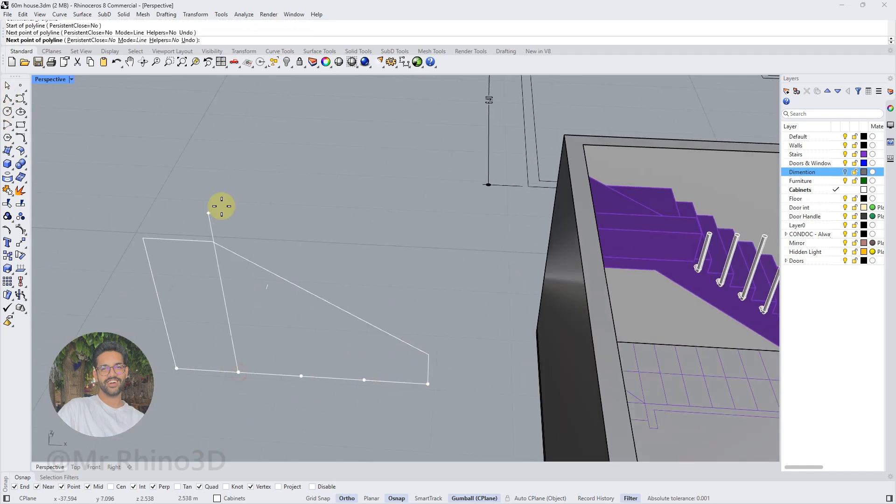
# Copy the divider line to the other two inner division points.
pyautogui.click(7, 256)
pyautogui.click(239, 373)
pyautogui.click(301, 376)
pyautogui.click(365, 380)
pyautogui.press('Return')
# Trim the paired divider lines and the outline pieces between them into four separate closed panel outlines.
pyautogui.click(384, 331)
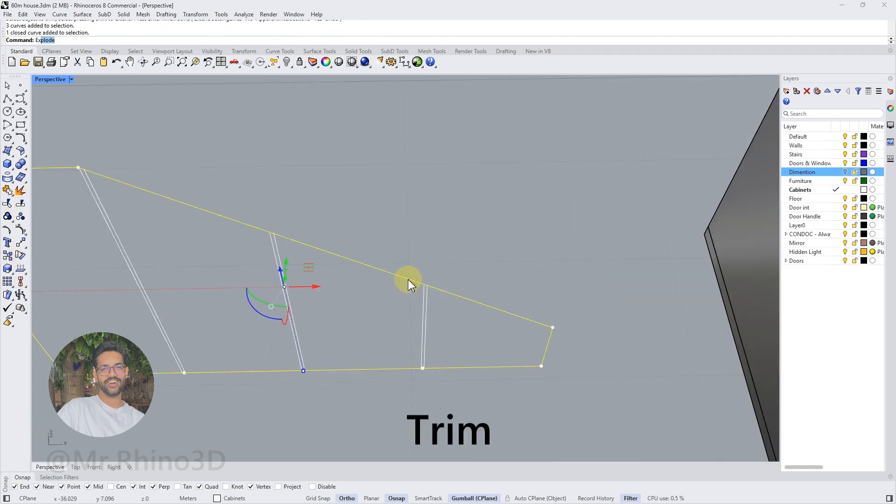
pyautogui.scroll(5, 420, 287)
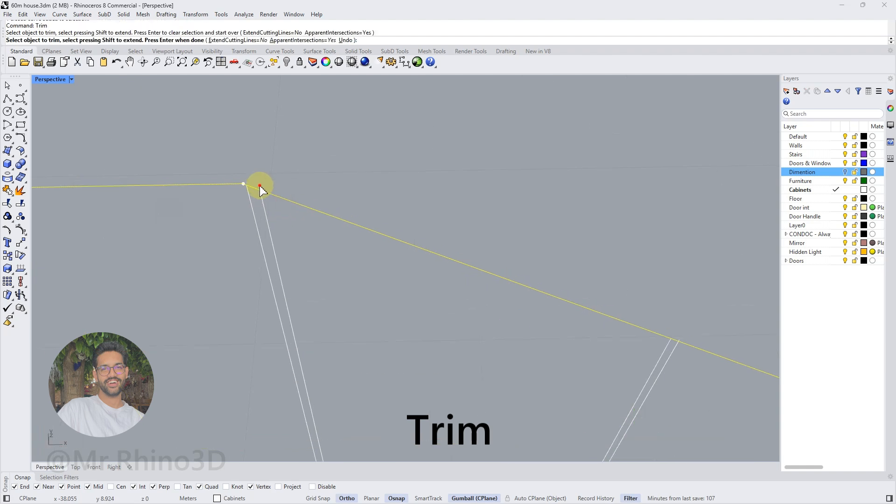
pyautogui.scroll(-6, 526, 289)
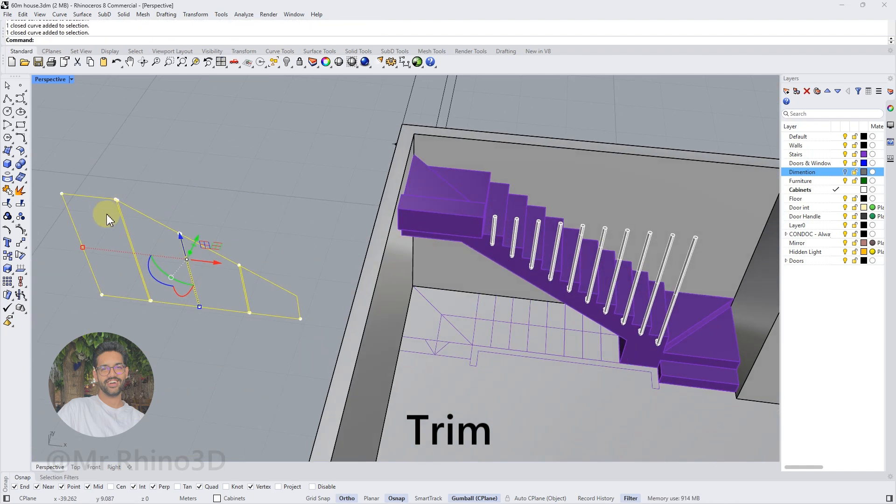
# Extrude the four closed panel outlines straight into solids 0.02 m thick.
pyautogui.scroll(4, 107, 211)
pyautogui.click(124, 14)
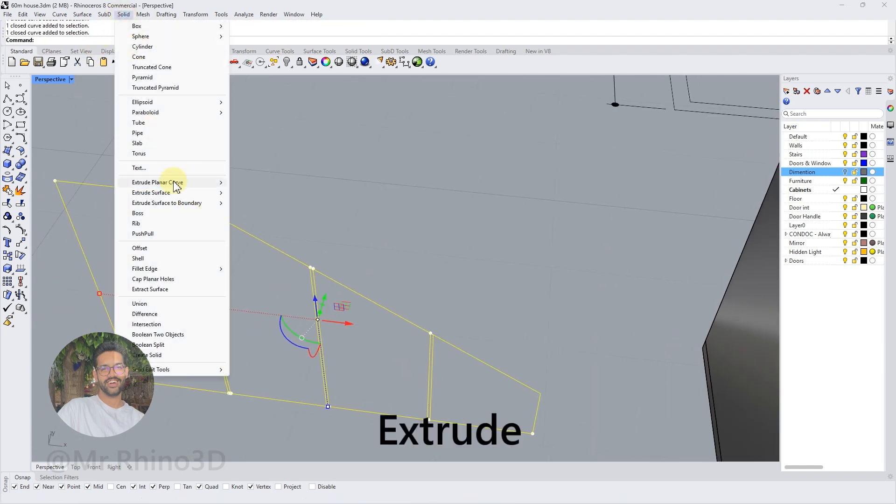
pyautogui.click(254, 182)
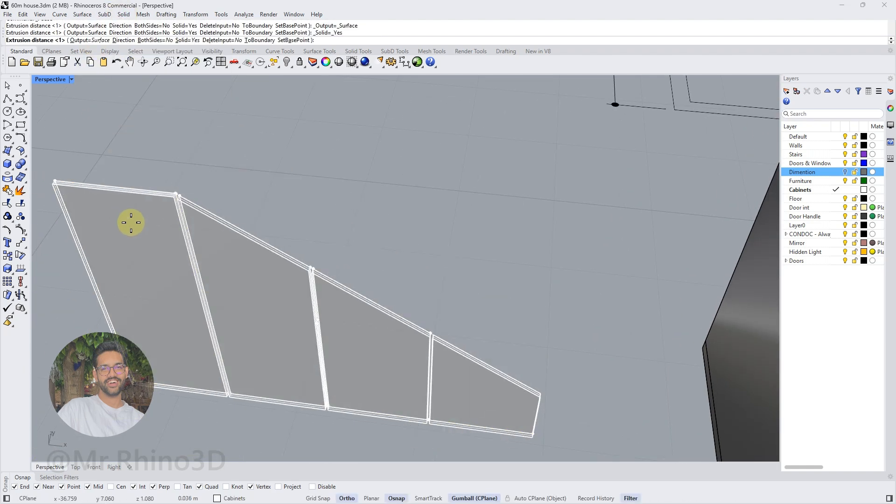
pyautogui.write('.03')
pyautogui.press('Return')
# Group the four extruded panels and move them into place beneath the stairs.
pyautogui.click(136, 223)
pyautogui.scroll(4, 216, 236)
pyautogui.click(287, 252)
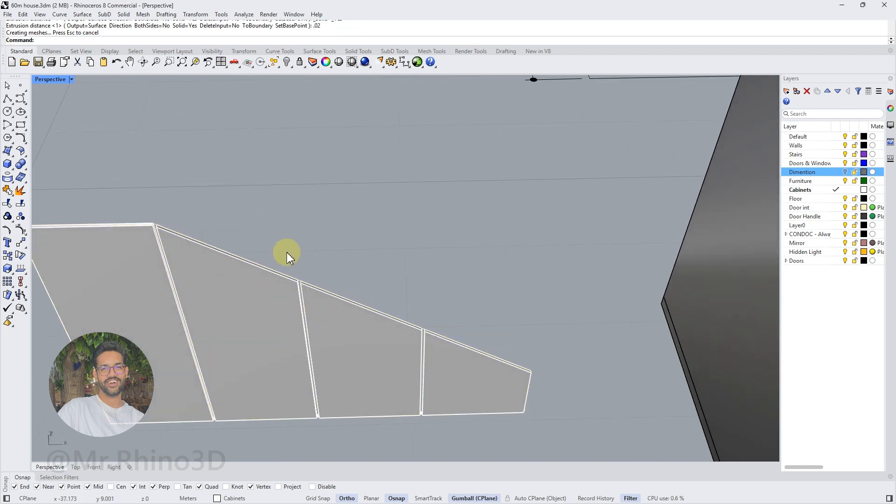
pyautogui.scroll(-2, 287, 252)
pyautogui.click(187, 273)
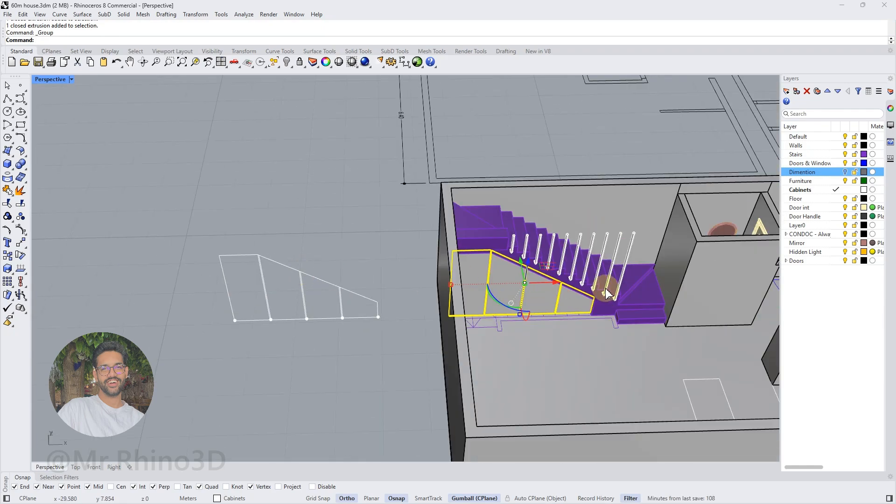
pyautogui.press('Escape')
# Draw an L-shaped polyline on the entry cabinet's front face, from its top edge down and across to the side edge.
pyautogui.moveTo(605, 288); pyautogui.dragTo(624, 332, button='right')
pyautogui.scroll(5, 626, 341)
pyautogui.moveTo(491, 334); pyautogui.dragTo(520, 330, button='right')
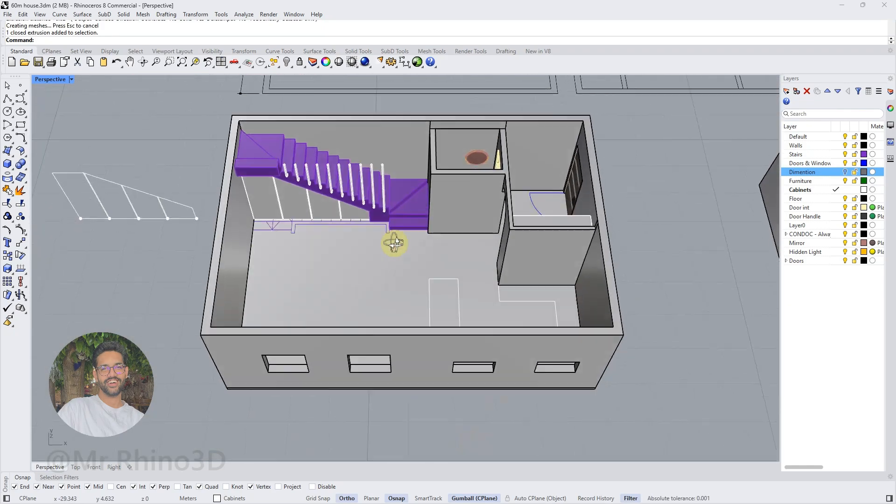
pyautogui.moveTo(392, 242); pyautogui.dragTo(195, 230, button='right')
pyautogui.scroll(3, 337, 252)
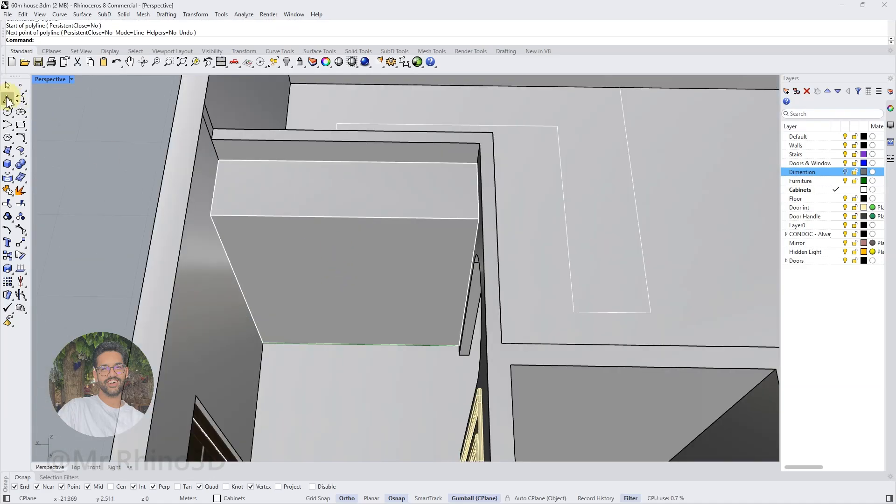
pyautogui.click(8, 98)
pyautogui.click(351, 217)
pyautogui.click(346, 219)
pyautogui.moveTo(369, 342); pyautogui.dragTo(423, 317, button='right')
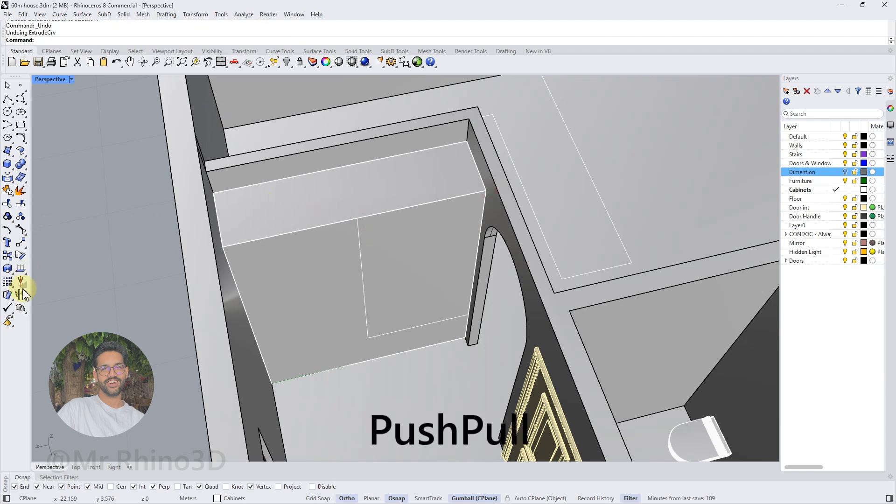
# PushPull the outlined upper part of the entry cabinet through to the back wall and delete the leftover curve.
pyautogui.click(360, 166)
pyautogui.moveTo(464, 284); pyautogui.dragTo(467, 261, button='right')
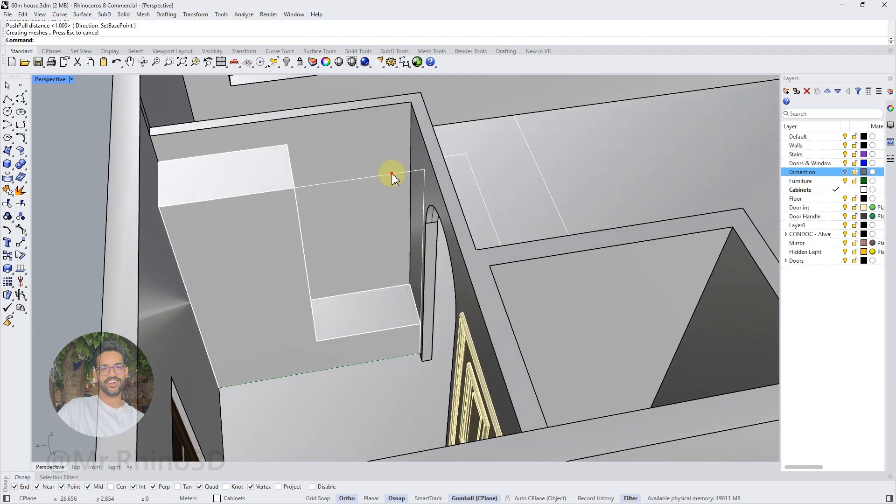
pyautogui.press('Delete')
# Draw a 1.5 m high rectangle on the back wall above the low bench and offset it inward.
pyautogui.scroll(2, 312, 284)
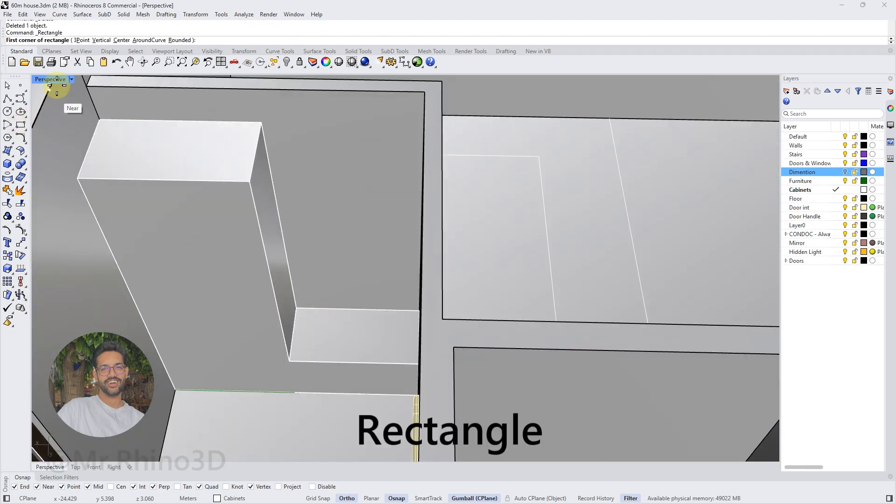
pyautogui.click(296, 309)
pyautogui.moveTo(296, 308); pyautogui.dragTo(403, 308, button='right')
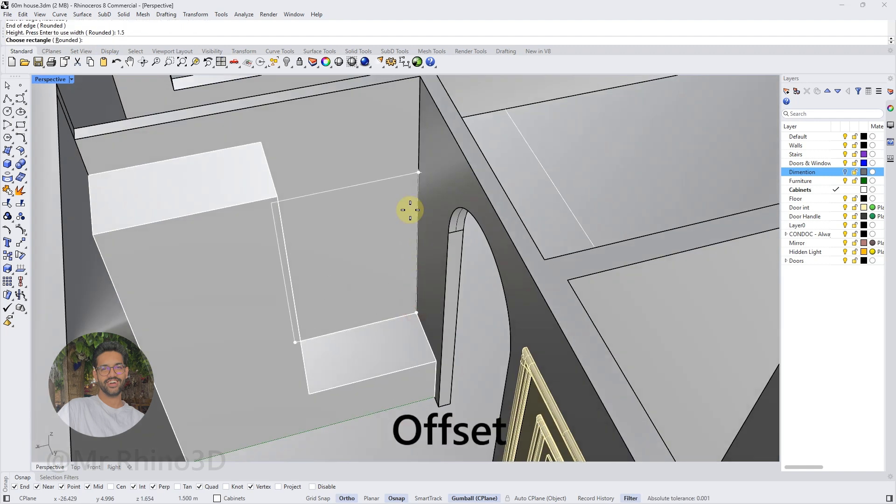
pyautogui.click(343, 215)
# Extrude the inner rectangle above the bench as a tapered solid with a distance of 0.025 m.
pyautogui.click(123, 14)
pyautogui.moveTo(182, 180)
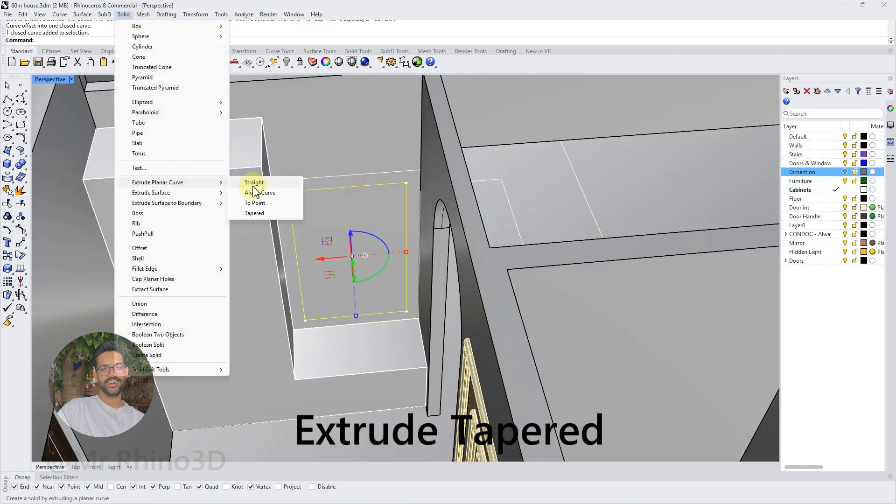
pyautogui.click(251, 212)
pyautogui.moveTo(314, 205); pyautogui.dragTo(364, 287, button='right')
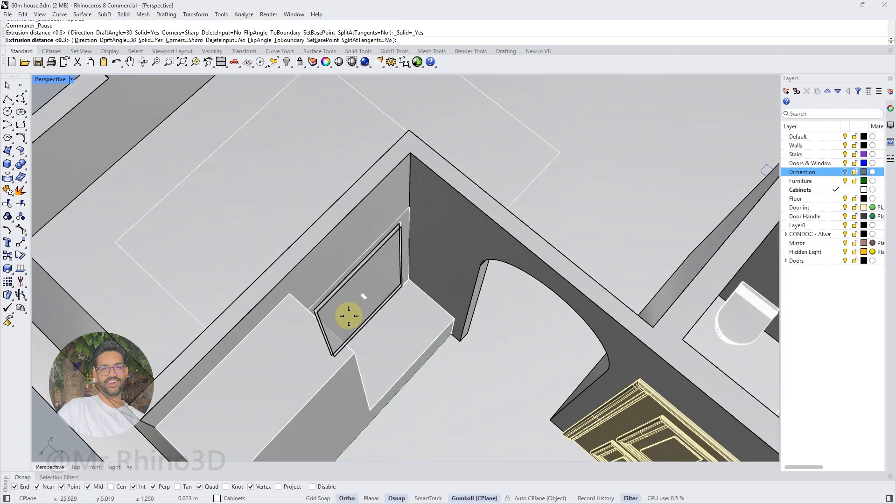
pyautogui.write('.025')
pyautogui.press('Return')
pyautogui.press('Escape')
# Offset the bottom front edge of the entry cabinet.
pyautogui.moveTo(351, 317); pyautogui.dragTo(307, 358, button='right')
pyautogui.scroll(2, 452, 338)
pyautogui.click(6, 98)
pyautogui.press('Escape')
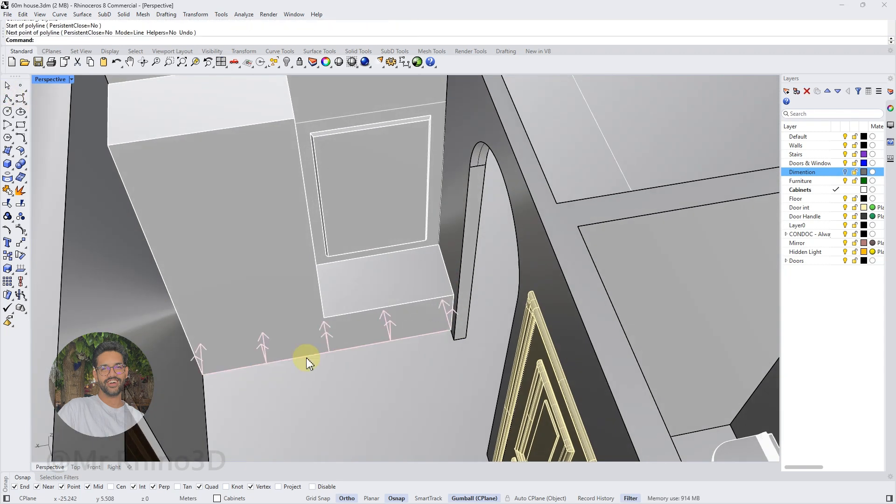
pyautogui.click(24, 143)
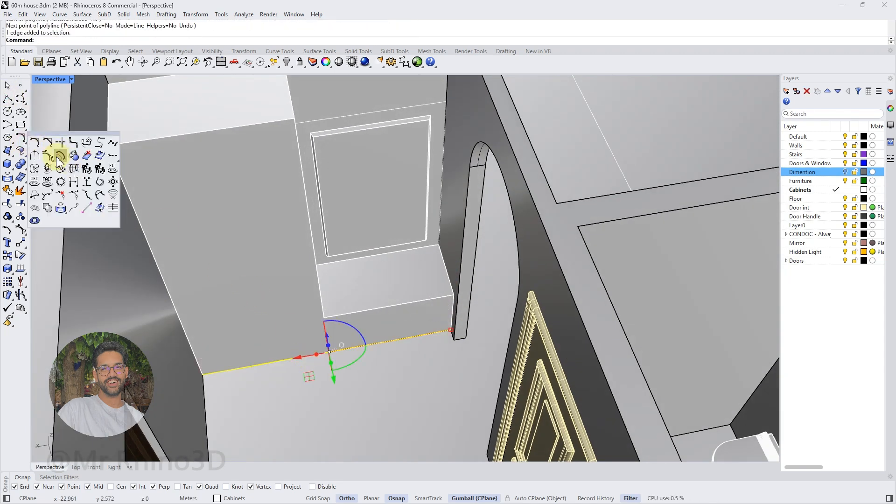
pyautogui.click(55, 155)
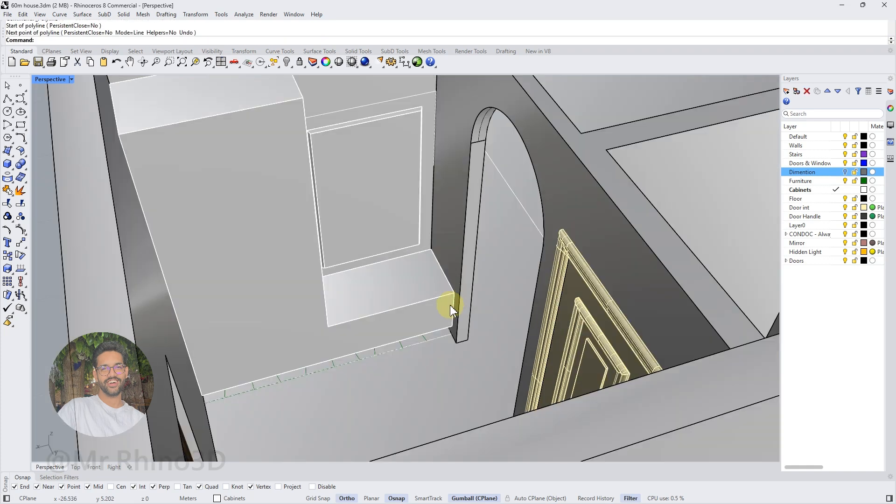
# Trace a closed polyline around the front face of the low bench section through its four corners.
pyautogui.scroll(3, 450, 304)
pyautogui.moveTo(450, 305)
pyautogui.mouseDown(button='right')
pyautogui.moveTo(432, 316)
pyautogui.moveTo(502, 344)
pyautogui.moveTo(462, 315)
pyautogui.mouseUp(button='right')
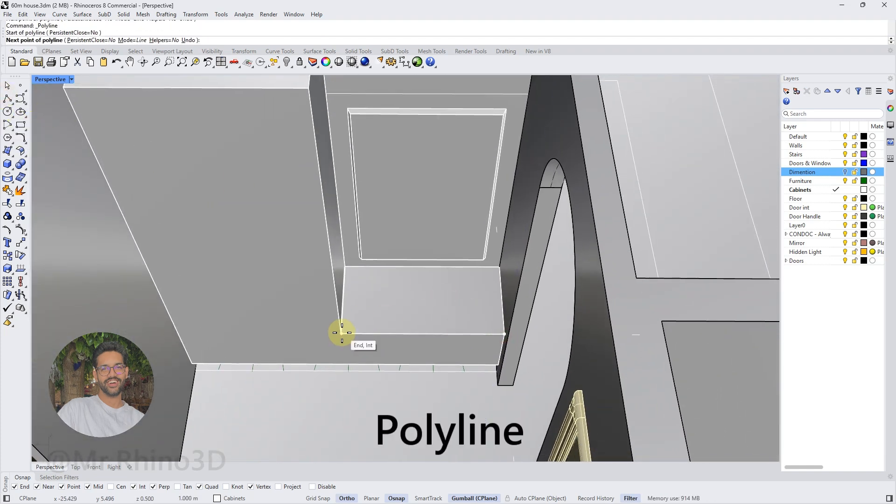
pyautogui.click(344, 362)
pyautogui.moveTo(344, 361); pyautogui.dragTo(448, 361, button='right')
pyautogui.click(505, 349)
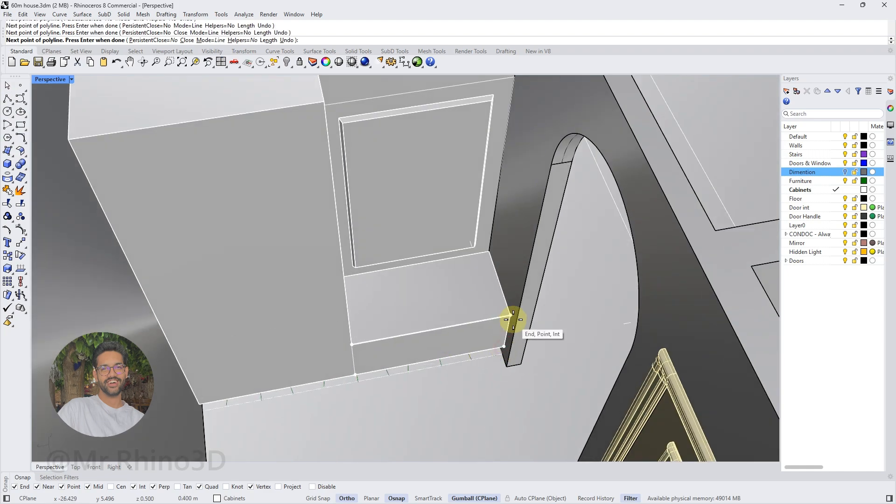
pyautogui.click(511, 326)
pyautogui.rightClick(505, 327)
pyautogui.moveTo(504, 327); pyautogui.dragTo(495, 317, button='right')
pyautogui.moveTo(328, 269); pyautogui.dragTo(480, 406, button='right')
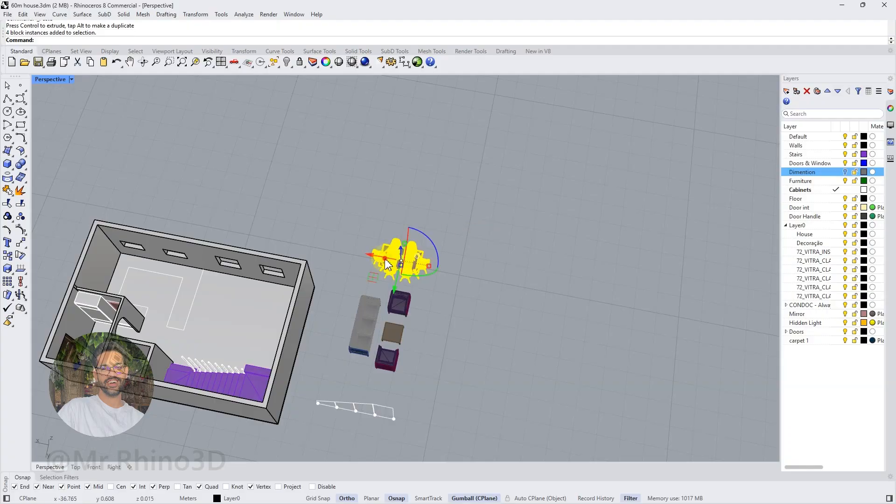
# Move the dining set and the sofa set into the house's living area and lower the sofa set towards the floor.
pyautogui.moveTo(372, 278); pyautogui.dragTo(259, 296)
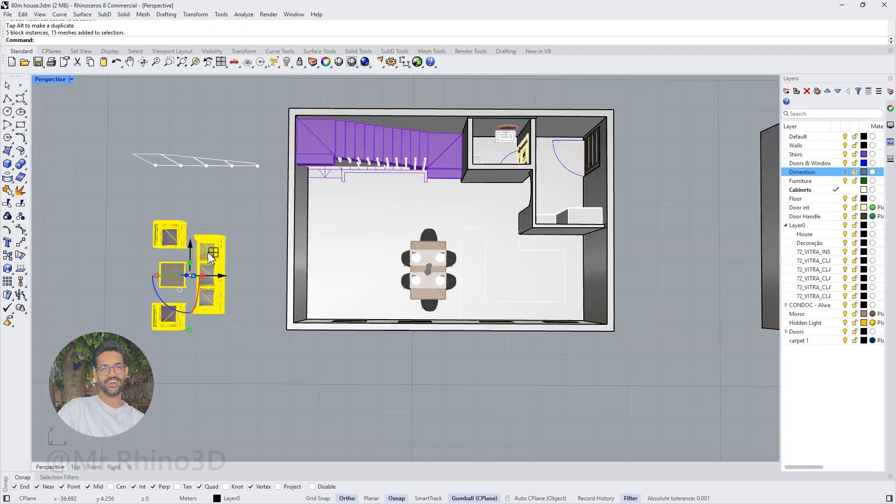
pyautogui.moveTo(210, 251); pyautogui.dragTo(379, 237)
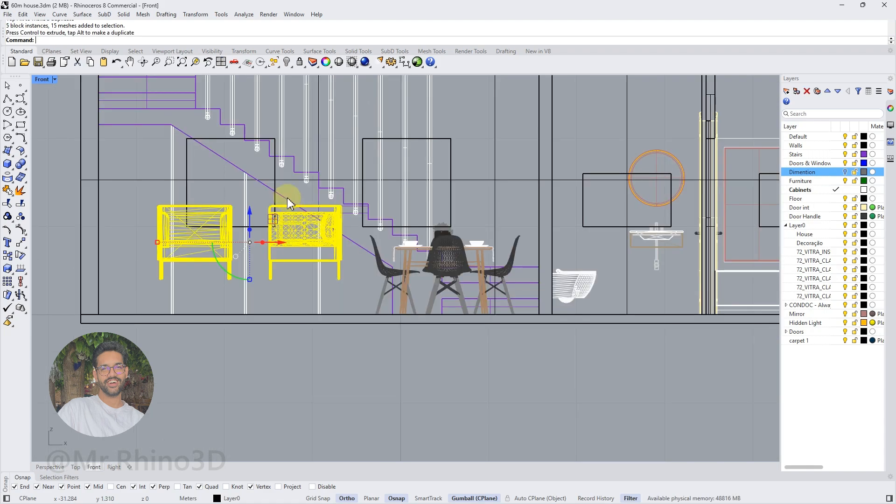
pyautogui.moveTo(290, 200); pyautogui.dragTo(248, 250)
pyautogui.scroll(5, 355, 329)
pyautogui.scroll(-8, 230, 390)
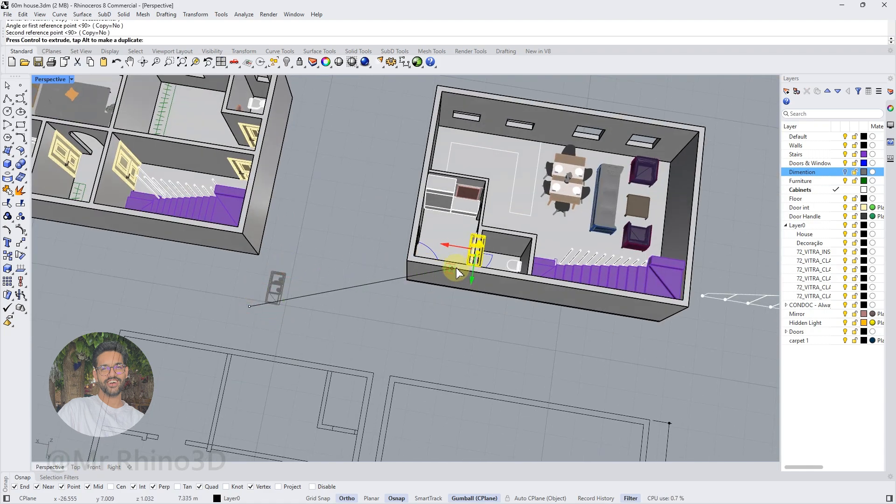
# Move the kitchen sink into the house and position it on the counter line along the window wall.
pyautogui.moveTo(455, 268); pyautogui.dragTo(499, 213)
pyautogui.moveTo(499, 213); pyautogui.dragTo(351, 254, button='right')
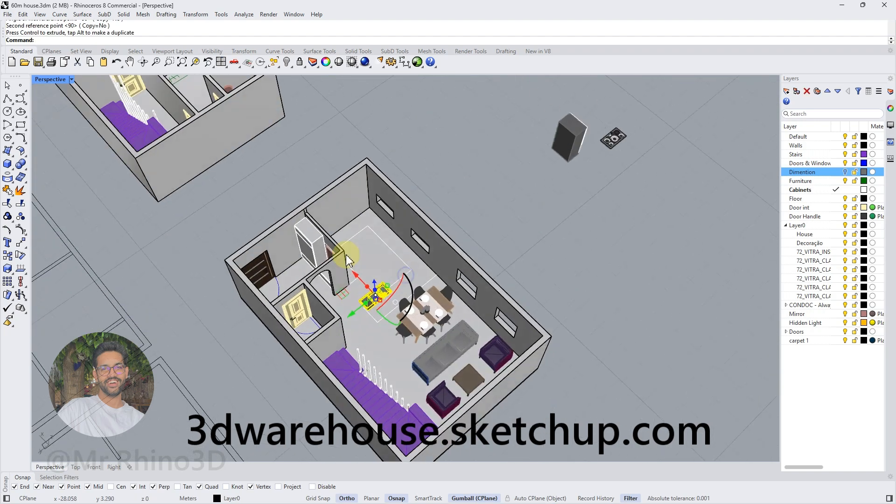
pyautogui.scroll(7, 386, 251)
pyautogui.moveTo(420, 313); pyautogui.dragTo(418, 312)
pyautogui.moveTo(418, 312); pyautogui.dragTo(481, 373, button='right')
pyautogui.moveTo(481, 386); pyautogui.dragTo(406, 248)
pyautogui.scroll(-10, 404, 248)
pyautogui.moveTo(405, 247); pyautogui.dragTo(425, 250, button='right')
# Move the cooktop from outside the house into the kitchen corner opposite the living area.
pyautogui.click(425, 162)
pyautogui.moveTo(426, 162); pyautogui.dragTo(428, 180, button='right')
pyautogui.click(424, 104)
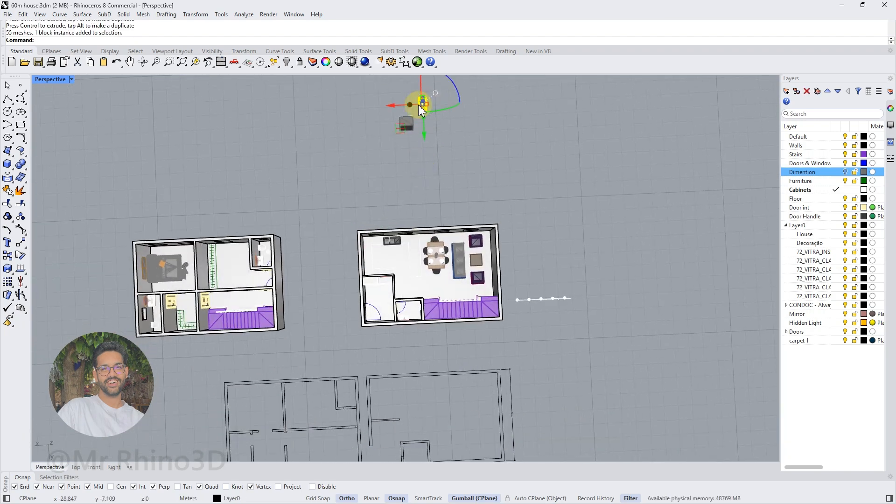
pyautogui.moveTo(357, 265); pyautogui.dragTo(358, 264)
pyautogui.scroll(8, 364, 262)
pyautogui.moveTo(380, 297); pyautogui.dragTo(379, 299)
pyautogui.moveTo(378, 299); pyautogui.dragTo(418, 260, button='right')
pyautogui.moveTo(416, 260); pyautogui.dragTo(405, 249)
# Move the refrigerator into the kitchen and align it in plan with the partition wall at the end of the counter outline.
pyautogui.scroll(-6, 405, 249)
pyautogui.moveTo(410, 252); pyautogui.dragTo(518, 304, button='right')
pyautogui.click(540, 349)
pyautogui.moveTo(513, 313); pyautogui.dragTo(291, 230)
pyautogui.click(74, 467)
pyautogui.write('zs')
pyautogui.press('space')
pyautogui.scroll(-14, 404, 296)
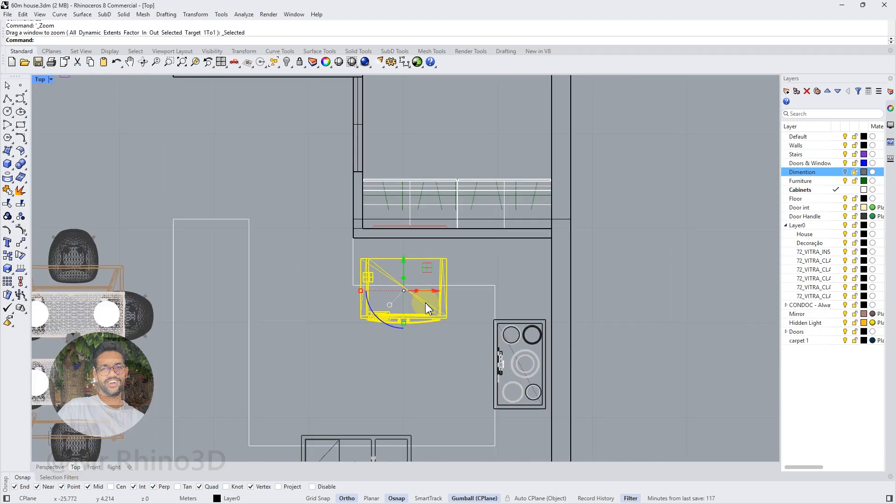
pyautogui.moveTo(425, 269); pyautogui.dragTo(421, 252)
pyautogui.click(426, 337)
# Shift the cooktop closer to the outer side wall in plan.
pyautogui.moveTo(434, 340); pyautogui.dragTo(385, 315, button='right')
pyautogui.click(451, 345)
pyautogui.scroll(2, 502, 347)
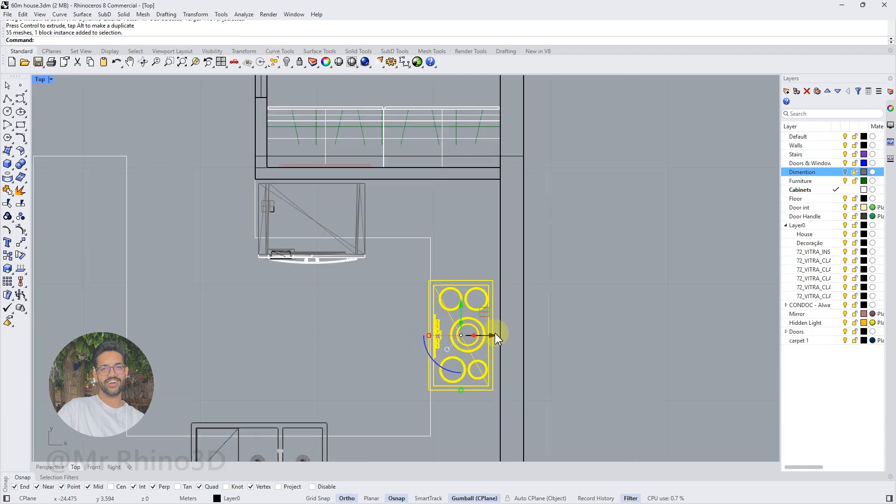
pyautogui.moveTo(499, 337); pyautogui.dragTo(498, 337)
pyautogui.scroll(-2, 395, 347)
# Move the sink in plan so it sits within the counter strip along the window wall.
pyautogui.moveTo(392, 350); pyautogui.dragTo(441, 271, button='right')
pyautogui.click(356, 331)
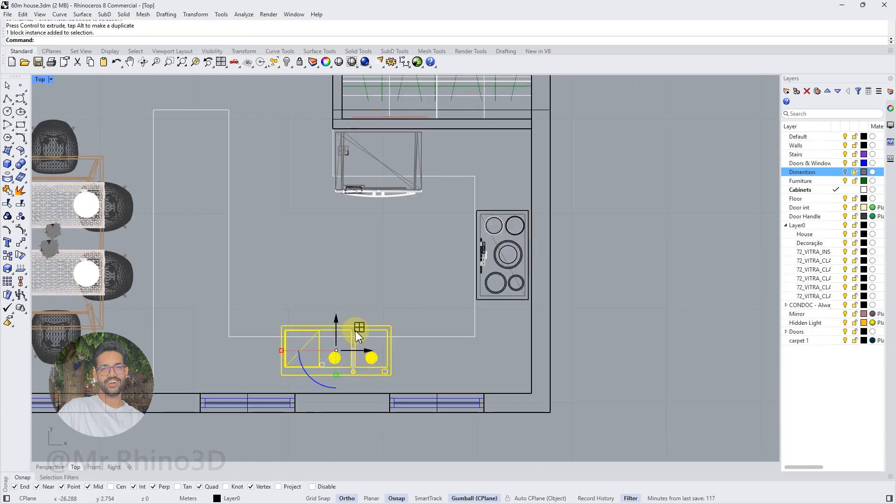
pyautogui.moveTo(370, 344); pyautogui.dragTo(356, 344)
pyautogui.click(396, 298)
# Mirror the sink left to right, delete the original, and slide the mirrored sink along the window counter.
pyautogui.click(349, 361)
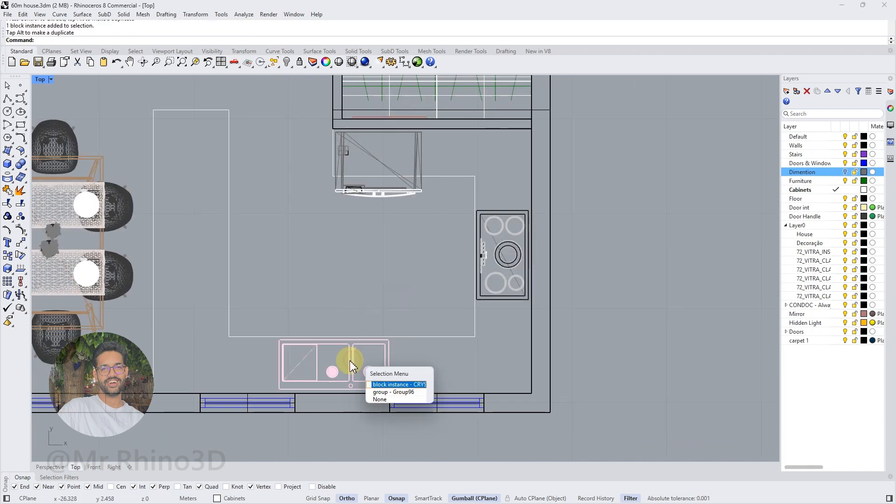
pyautogui.click(348, 361)
pyautogui.write('mi')
pyautogui.press('Return')
pyautogui.click(334, 337)
pyautogui.click(334, 301)
pyautogui.press('Delete')
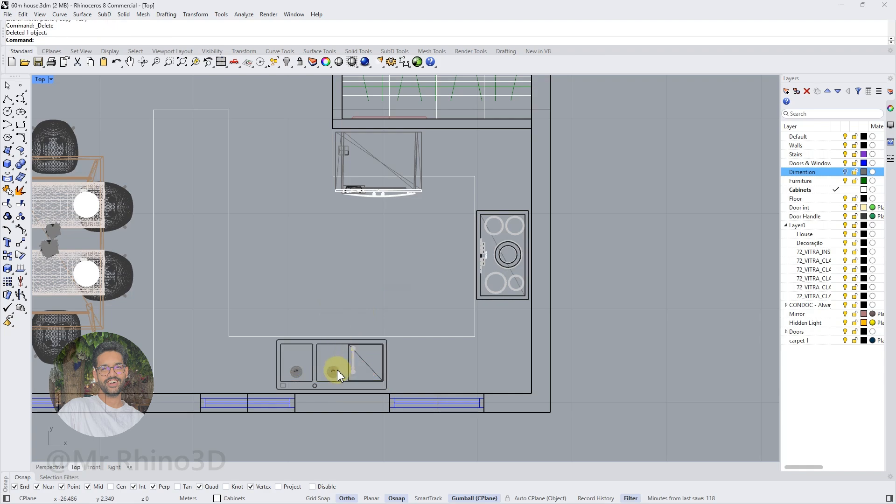
pyautogui.click(336, 372)
pyautogui.moveTo(362, 364); pyautogui.dragTo(374, 364)
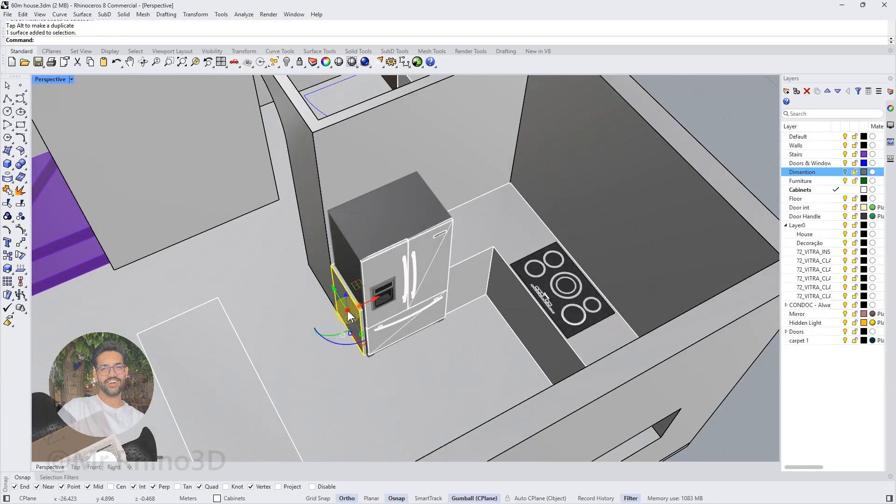
# Move the single-door base cabinet into the kitchen, snapping it to the window counter's inner corner at the island.
pyautogui.moveTo(349, 316); pyautogui.dragTo(421, 286, button='right')
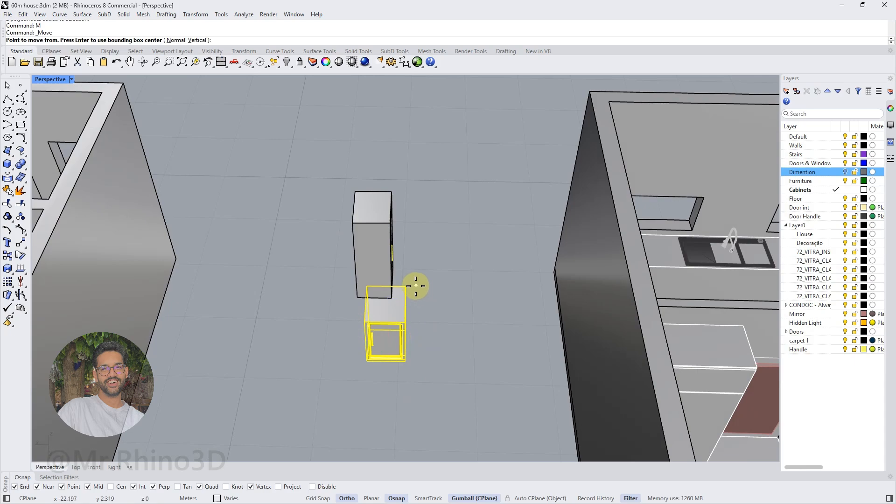
pyautogui.write('m')
pyautogui.press('Return')
pyautogui.scroll(5, 194, 322)
pyautogui.click(165, 337)
pyautogui.scroll(-5, 169, 335)
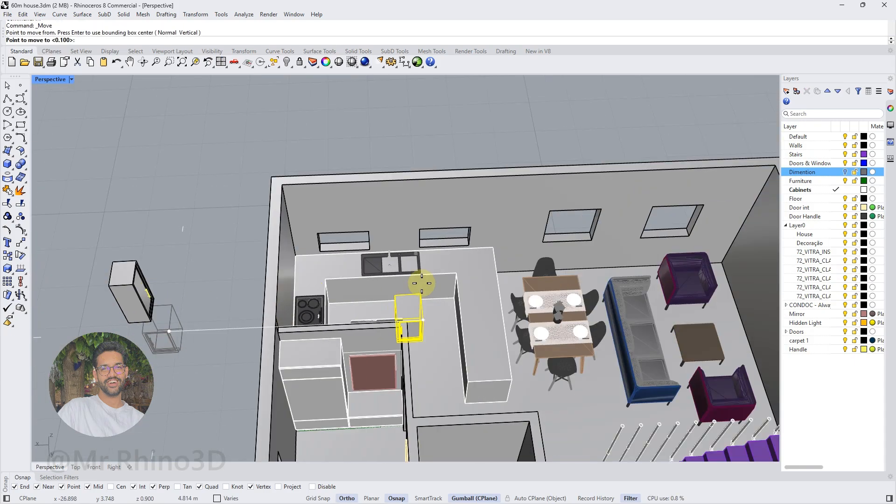
pyautogui.scroll(5, 441, 277)
pyautogui.click(483, 276)
# Mirror the base cabinet across its side edge to form a pair with facing handles.
pyautogui.scroll(5, 445, 281)
pyautogui.moveTo(440, 290); pyautogui.dragTo(335, 277, button='right')
pyautogui.press('Escape')
pyautogui.click(335, 277)
pyautogui.click(335, 278)
pyautogui.write('mi')
pyautogui.press('Return')
pyautogui.moveTo(272, 290); pyautogui.dragTo(411, 271, button='right')
pyautogui.click(361, 275)
pyautogui.click(362, 236)
# Copy the pair of base cabinets along the window counter so the copy adjoins the original pair under the sink.
pyautogui.scroll(-4, 349, 248)
pyautogui.keyDown('shift'); pyautogui.click(439, 303); pyautogui.keyUp('shift')
pyautogui.click(7, 270)
pyautogui.scroll(3, 512, 270)
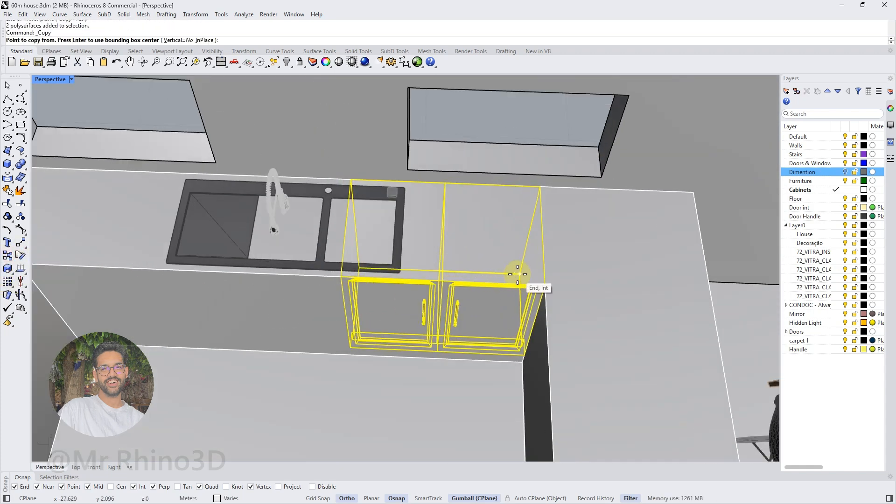
pyautogui.click(537, 281)
pyautogui.click(339, 280)
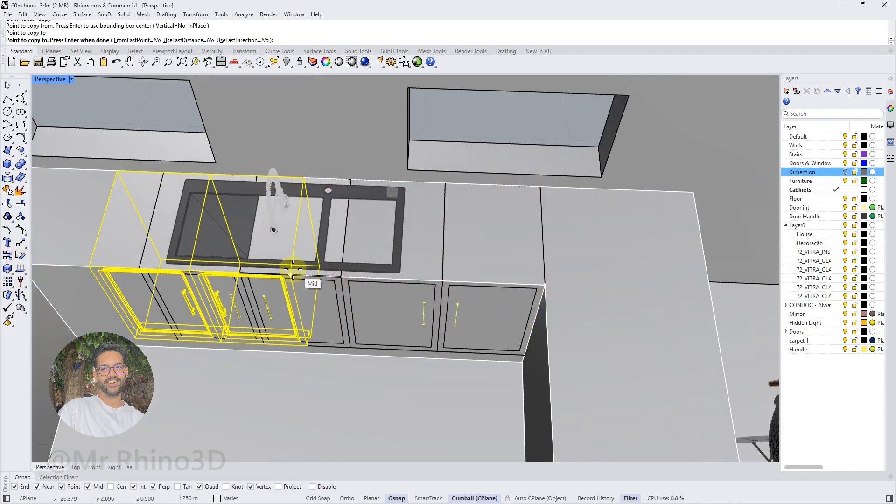
pyautogui.keyDown('shift'); pyautogui.moveTo(294, 269); pyautogui.dragTo(356, 307, button='right'); pyautogui.keyUp('shift')
pyautogui.scroll(2, 356, 306)
pyautogui.press('Escape')
pyautogui.press('Escape')
# Copy one single-door base cabinet to extend the cabinet row under the window counter.
pyautogui.click(400, 316)
pyautogui.rightClick(402, 315)
pyautogui.click(408, 280)
pyautogui.click(286, 274)
pyautogui.rightClick(276, 306)
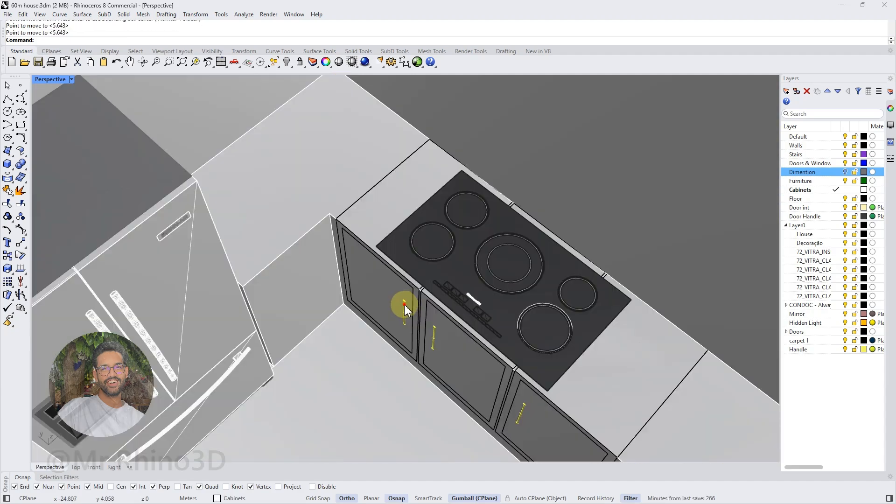
# Mirror the end cabinet of the cooktop run across the counter's corner diagonal onto the side next to the refrigerator.
pyautogui.click(348, 239)
pyautogui.write('Mirror')
pyautogui.press('Return')
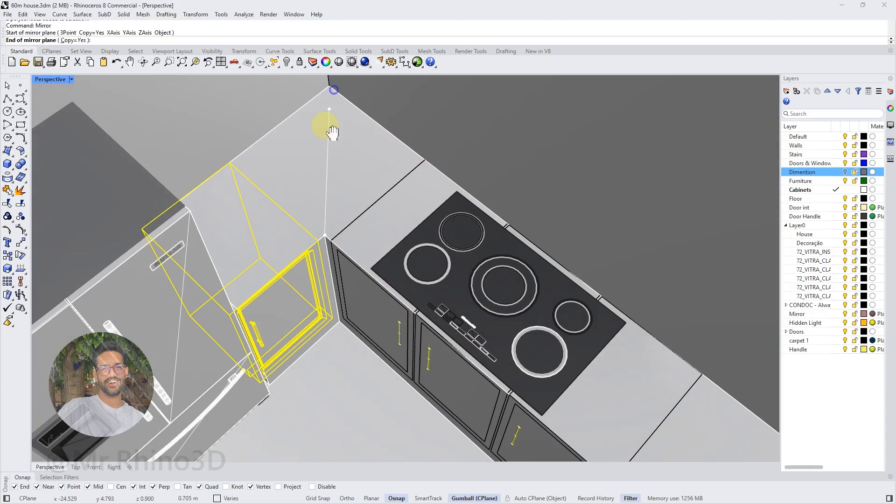
pyautogui.click(326, 88)
pyautogui.click(327, 172)
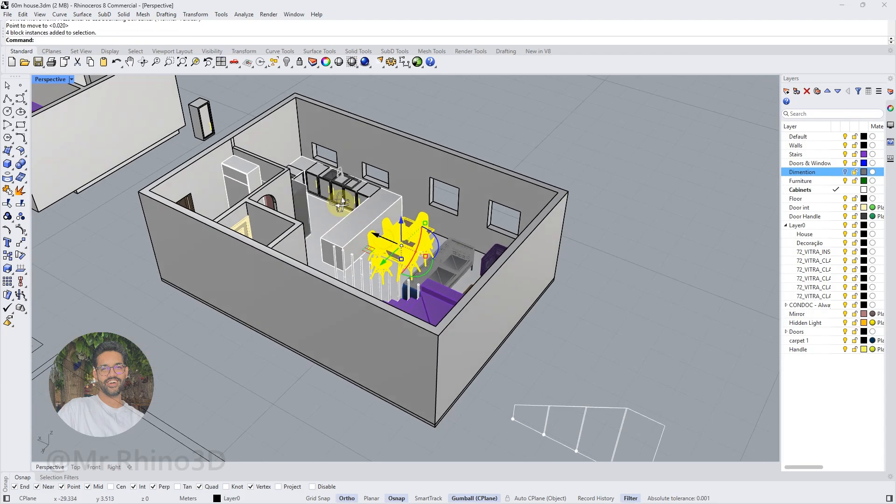
# Hide the dining set and move the sofa set closer to the kitchen island.
pyautogui.click(286, 63)
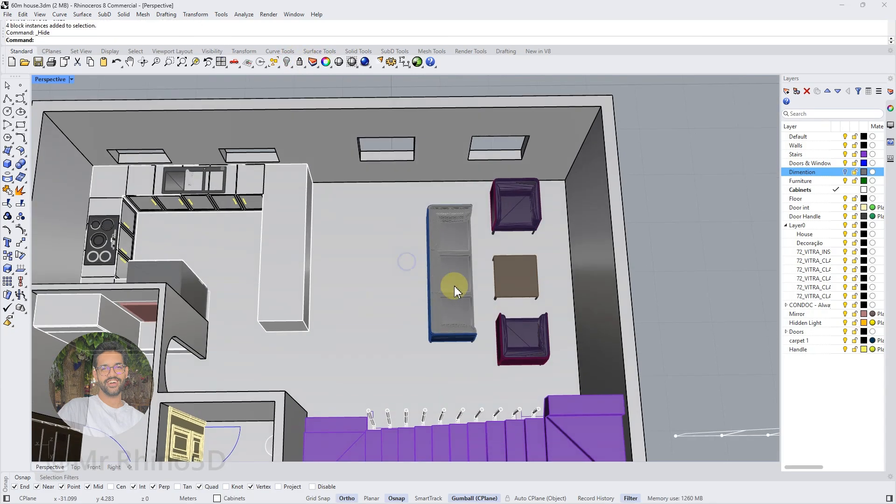
pyautogui.moveTo(455, 286); pyautogui.dragTo(525, 335)
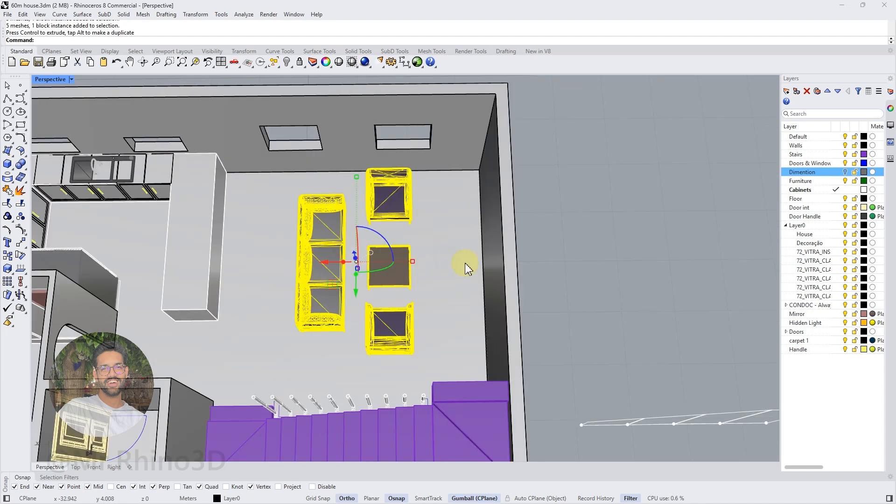
# Mirror the armchairs towards the end wall so a second one stands beside each original.
pyautogui.click(404, 322)
pyautogui.scroll(6, 421, 224)
pyautogui.write('mi')
pyautogui.press('Return')
pyautogui.scroll(4, 420, 226)
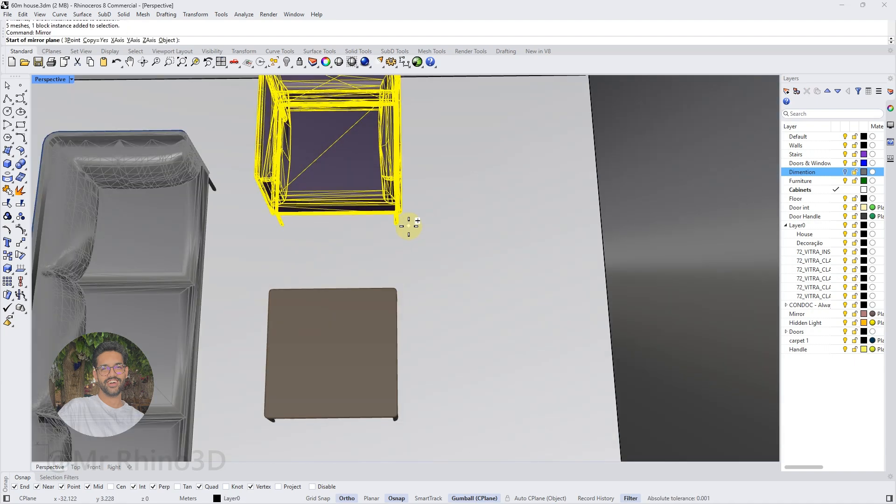
pyautogui.click(410, 226)
pyautogui.click(412, 238)
pyautogui.scroll(-8, 426, 240)
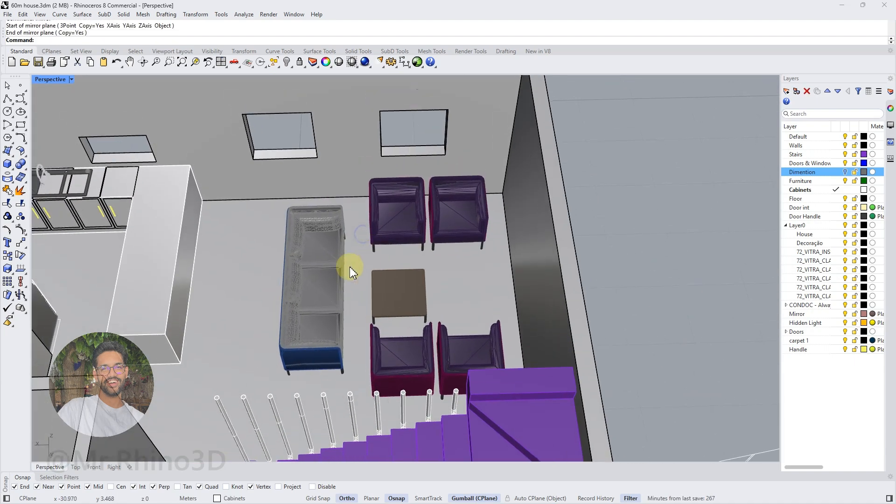
# Select the sofa and the armchairs around the coffee table together.
pyautogui.keyDown('shift'); pyautogui.click(345, 261); pyautogui.keyUp('shift')
pyautogui.keyDown('shift'); pyautogui.click(436, 243); pyautogui.keyUp('shift')
pyautogui.keyDown('shift'); pyautogui.click(449, 346); pyautogui.keyUp('shift')
pyautogui.keyDown('shift'); pyautogui.click(403, 347); pyautogui.keyUp('shift')
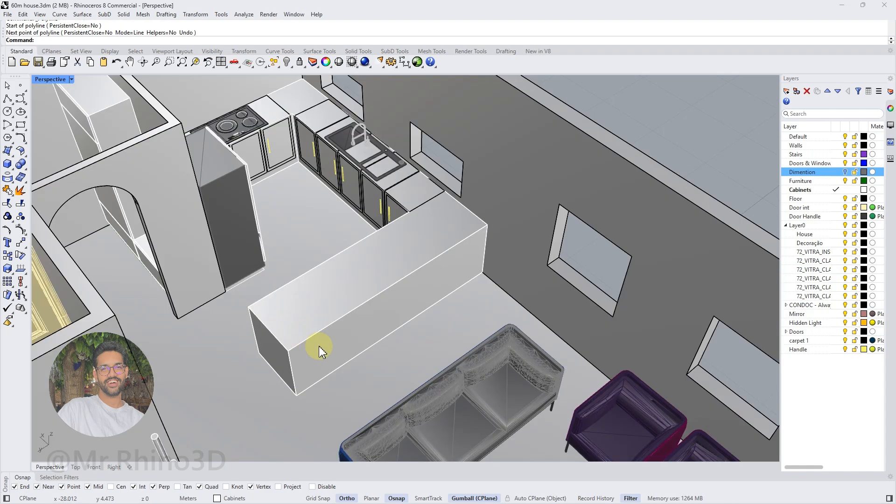
# Move the kitchen island's living-room side face by -0.2 m.
pyautogui.click(377, 290)
pyautogui.write('-0.2')
pyautogui.press('Return')
pyautogui.moveTo(366, 290); pyautogui.dragTo(439, 283, button='right')
pyautogui.press('Escape')
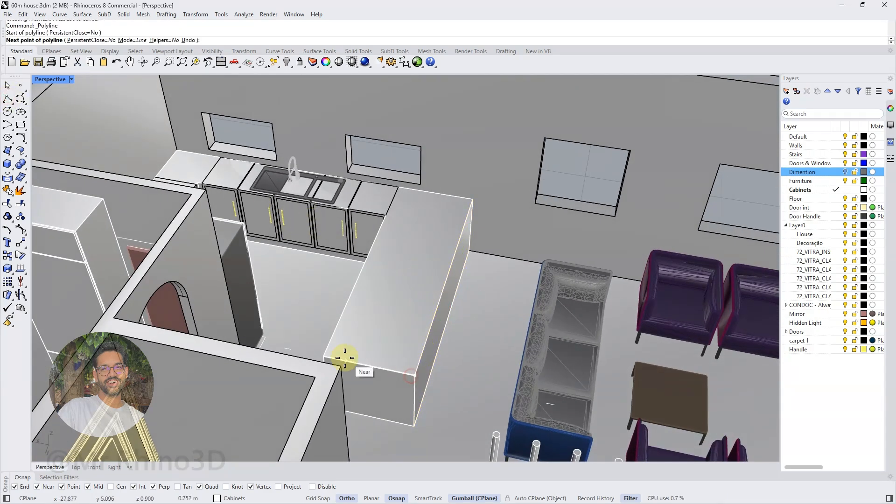
# Trace an open three-segment polyline along the ends and upper edge of the island's kitchen-side face.
pyautogui.moveTo(318, 354); pyautogui.dragTo(428, 356, button='right')
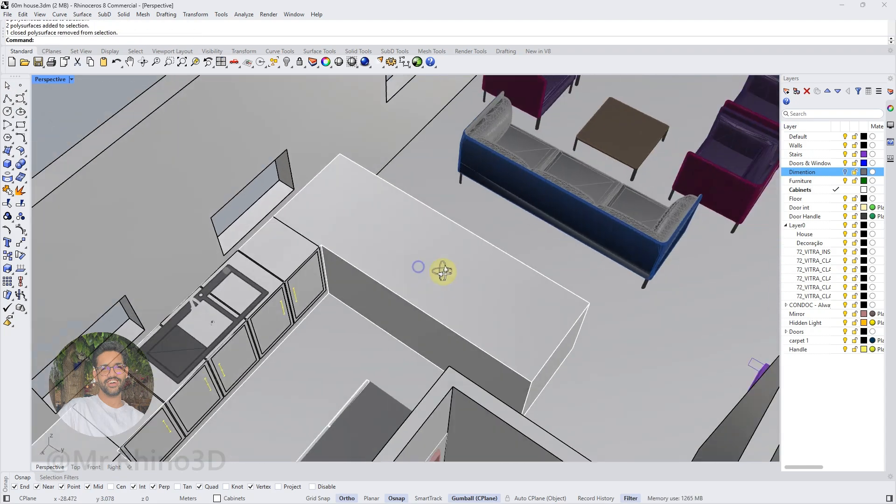
pyautogui.moveTo(442, 270); pyautogui.dragTo(521, 300, button='right')
pyautogui.scroll(3, 520, 300)
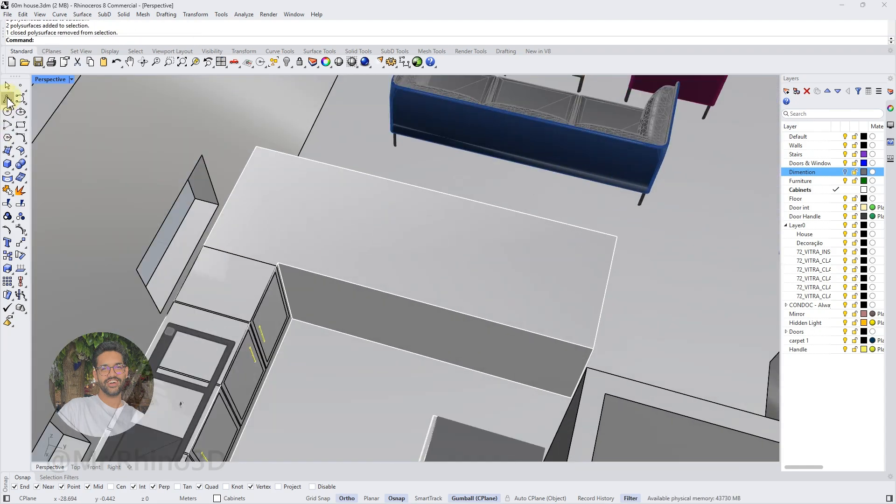
pyautogui.click(296, 322)
pyautogui.moveTo(280, 260); pyautogui.dragTo(620, 295, button='right')
pyautogui.click(595, 351)
pyautogui.press('Return')
pyautogui.click(598, 344)
pyautogui.click(619, 366)
# Offset the traced polyline on the island's kitchen-side face by 0.2 m.
pyautogui.moveTo(551, 344); pyautogui.dragTo(525, 357, button='right')
pyautogui.write('Offset')
pyautogui.press('Return')
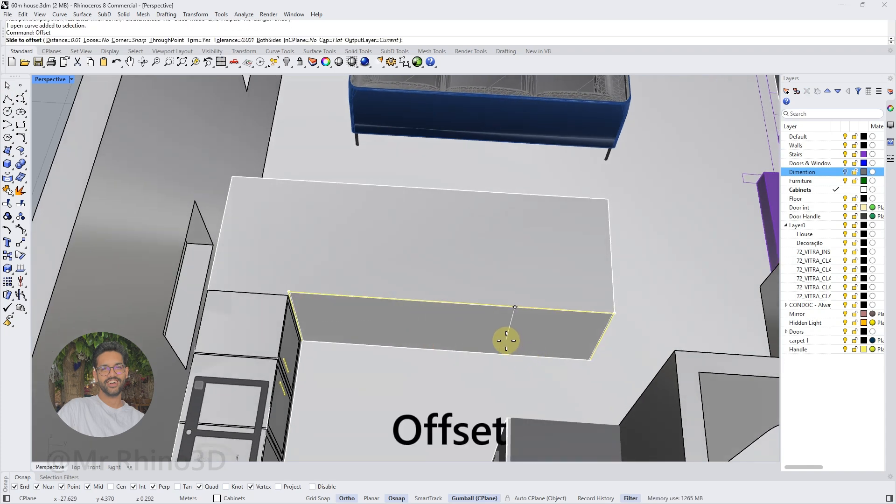
pyautogui.write('.2')
pyautogui.press('Return')
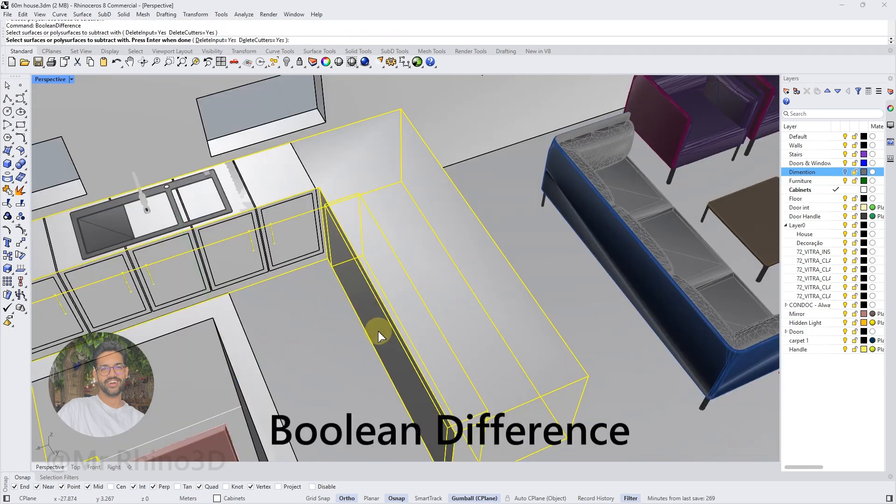
# Subtract the inner solid from the island with a Boolean Difference to hollow out a niche on the kitchen side.
pyautogui.click(378, 332)
pyautogui.press('Return')
pyautogui.moveTo(382, 360); pyautogui.dragTo(403, 324, button='right')
pyautogui.press('Escape')
pyautogui.press('Escape')
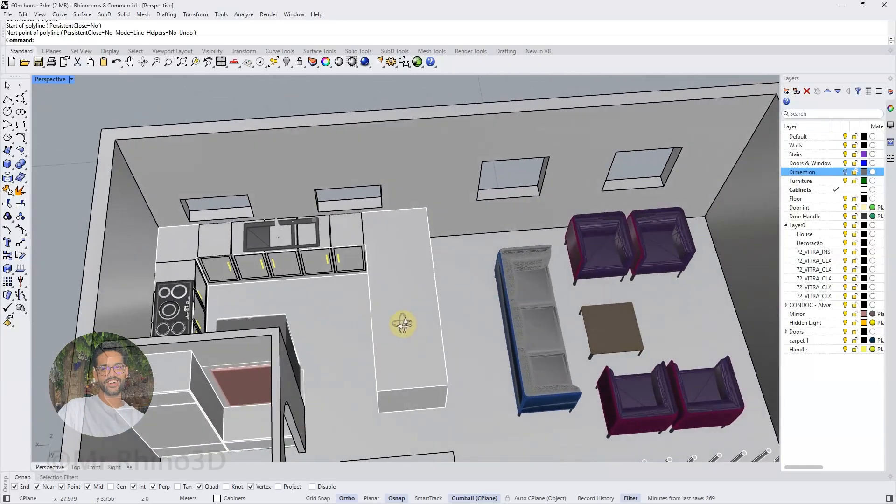
# Position the bar stool at the island niche, at the end beside the window cabinets.
pyautogui.click(464, 320)
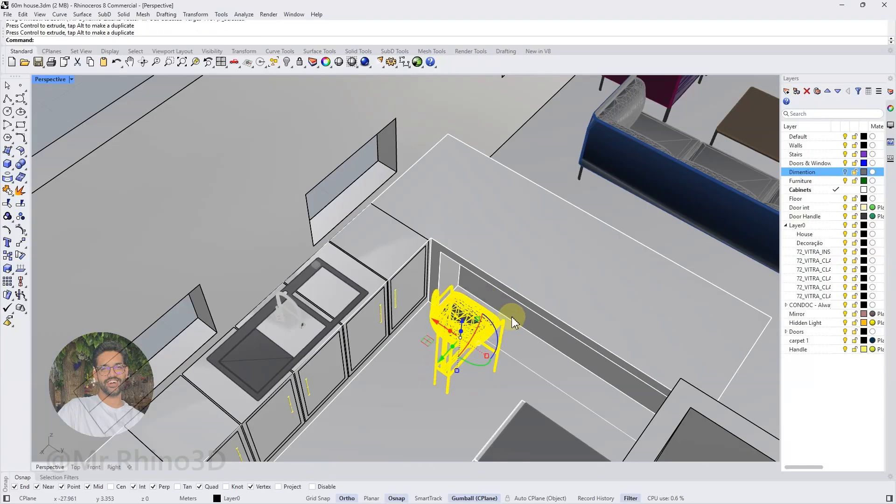
pyautogui.moveTo(465, 321); pyautogui.dragTo(369, 315, button='right')
pyautogui.moveTo(430, 279); pyautogui.dragTo(386, 303)
pyautogui.click(60, 468)
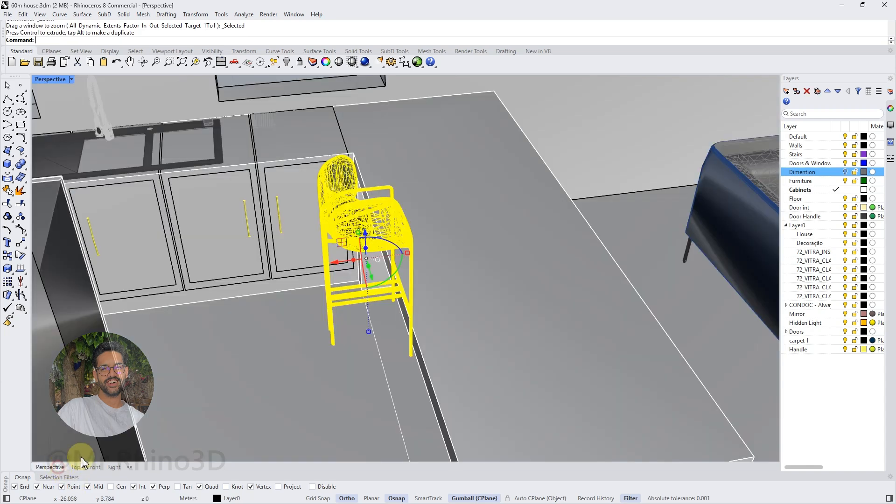
pyautogui.press('Escape')
pyautogui.moveTo(316, 323); pyautogui.dragTo(366, 274, button='right')
pyautogui.click(351, 271)
pyautogui.press('Escape')
pyautogui.scroll(3, 344, 253)
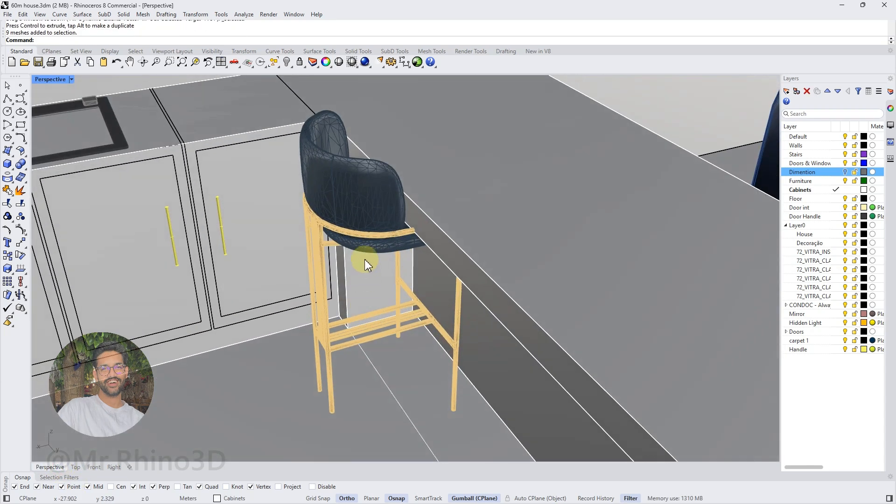
# Define the bar stool as a block with its base point at the foot of one leg.
pyautogui.click(360, 220)
pyautogui.write('Block')
pyautogui.press('Return')
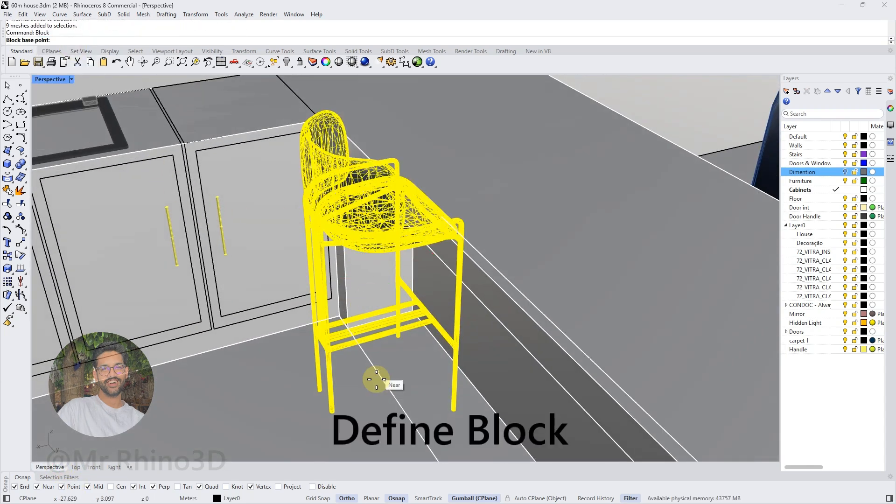
pyautogui.click(452, 411)
pyautogui.click(482, 319)
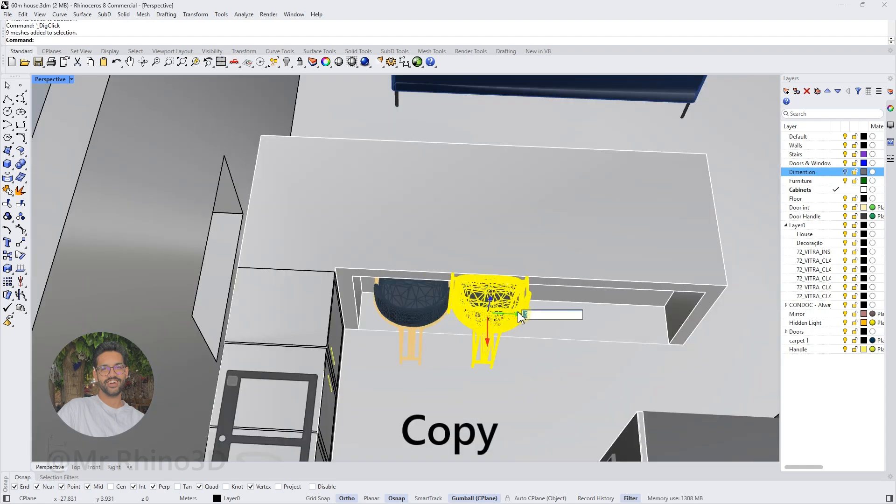
# Place a copy of the bar stool next to the first one along the island niche.
pyautogui.moveTo(521, 318); pyautogui.dragTo(524, 318)
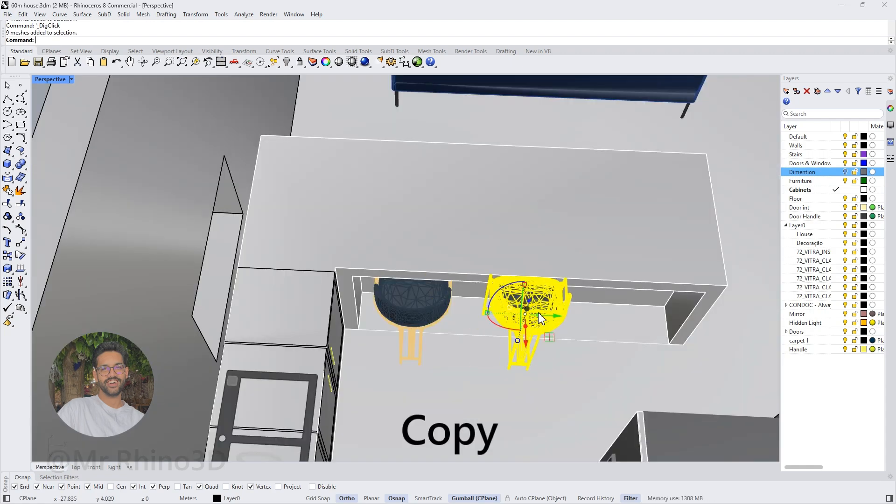
# Complete the row of bar stools along the island niche with copies and mirror stools to the island's opposite side.
pyautogui.press('Return')
pyautogui.keyDown('shift'); pyautogui.moveTo(545, 315); pyautogui.dragTo(279, 144, button='right'); pyautogui.keyUp('shift')
pyautogui.click(490, 384)
pyautogui.click(502, 320)
# Create a countertop surface across the base cabinets and island and extrude it 0.05 m into a solid.
pyautogui.click(279, 144)
pyautogui.click(317, 168)
pyautogui.moveTo(318, 168); pyautogui.dragTo(445, 241, button='right')
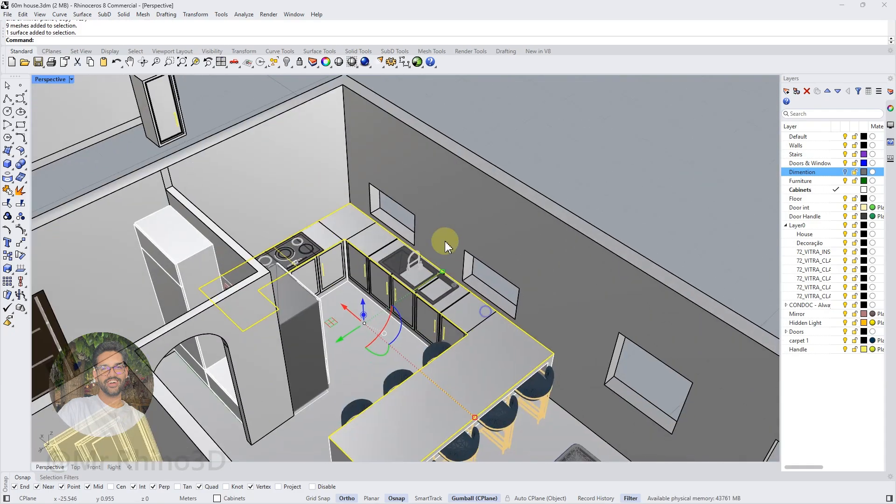
pyautogui.scroll(4, 439, 257)
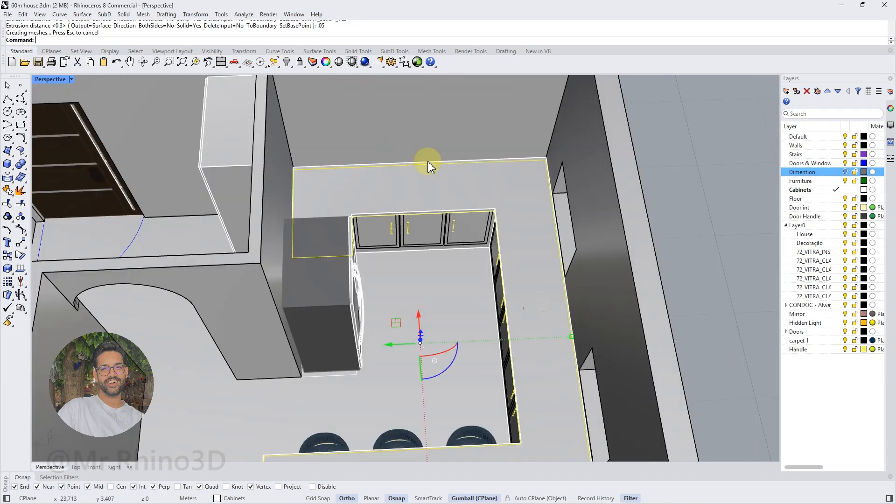
# Lower the top face of the countertop slightly to thin the slab.
pyautogui.moveTo(428, 161); pyautogui.dragTo(600, 254, button='right')
pyautogui.click(600, 254)
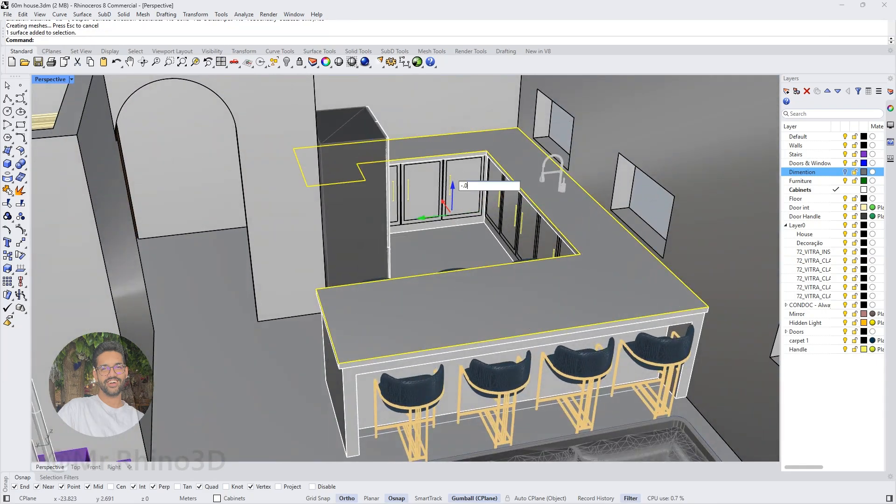
pyautogui.press('Return')
pyautogui.moveTo(454, 185); pyautogui.dragTo(457, 189)
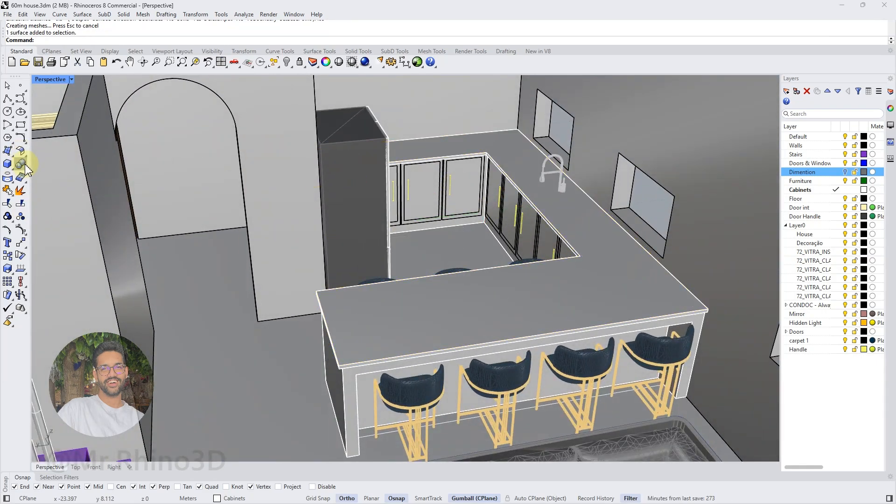
# Fillet the outer and inner edges of the countertop with a radius of 0.02 m.
pyautogui.click(27, 171)
pyautogui.click(106, 183)
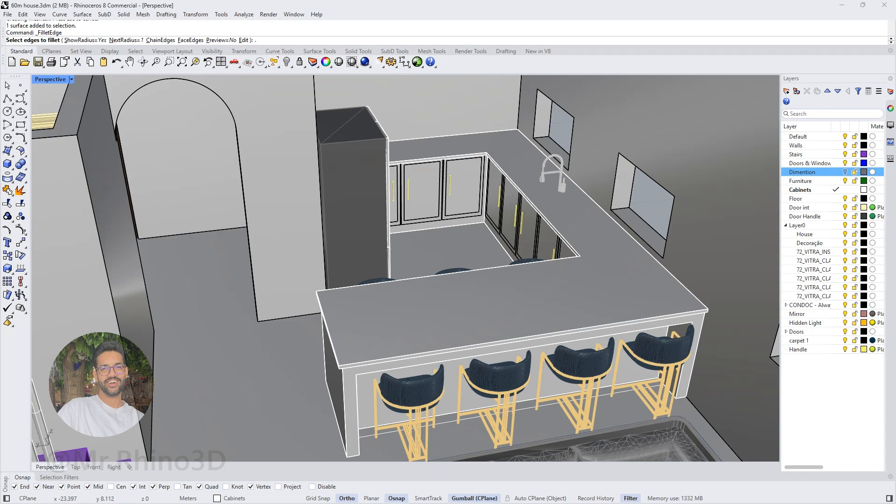
pyautogui.click(391, 360)
pyautogui.moveTo(355, 351); pyautogui.dragTo(602, 356, button='right')
pyautogui.click(496, 368)
pyautogui.click(602, 370)
pyautogui.moveTo(440, 272); pyautogui.dragTo(607, 346, button='right')
pyautogui.scroll(5, 223, 296)
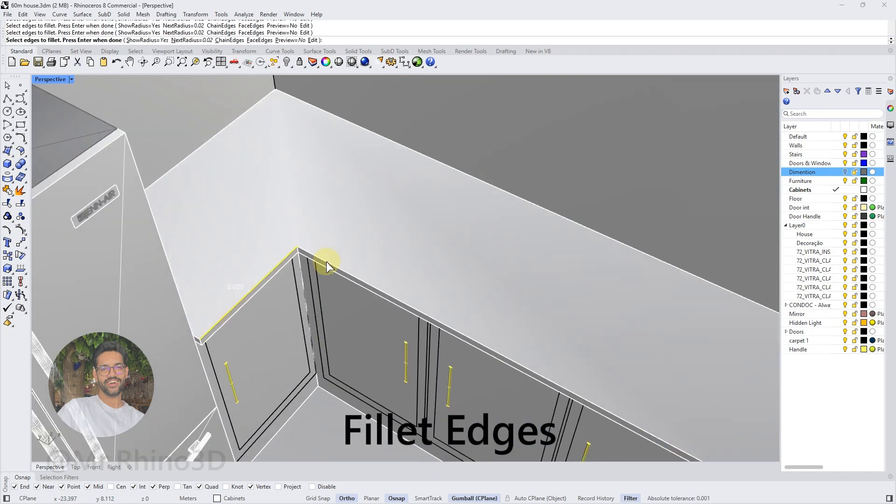
pyautogui.scroll(-6, 327, 258)
pyautogui.moveTo(326, 258); pyautogui.dragTo(482, 270, button='right')
pyautogui.click(483, 270)
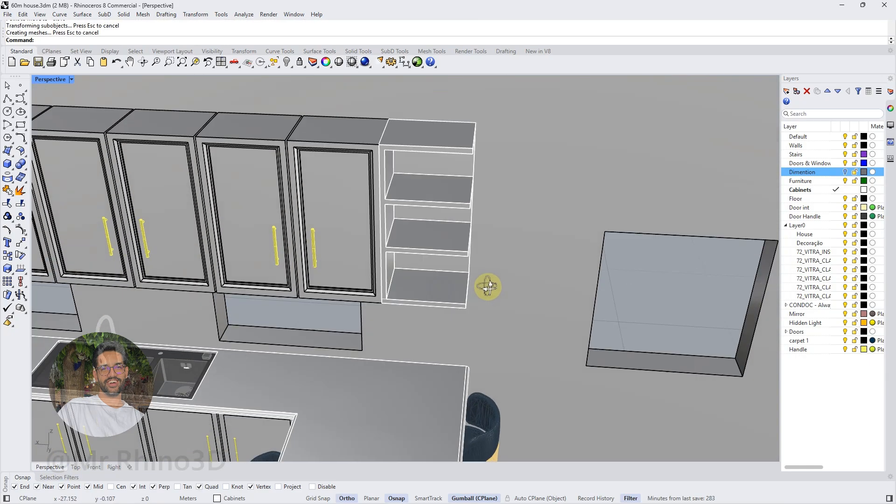
# Shorten the open shelf unit at the end of the wall cabinets by moving its end faces inward.
pyautogui.moveTo(486, 286); pyautogui.dragTo(444, 220, button='right')
pyautogui.scroll(7, 423, 282)
pyautogui.keyDown('ctrl'); pyautogui.keyDown('shift'); pyautogui.click(424, 219); pyautogui.keyUp('shift'); pyautogui.keyUp('ctrl')
pyautogui.scroll(-7, 422, 284)
pyautogui.moveTo(444, 220); pyautogui.dragTo(420, 229)
pyautogui.moveTo(421, 230); pyautogui.dragTo(410, 231, button='right')
pyautogui.moveTo(411, 228); pyautogui.dragTo(411, 228)
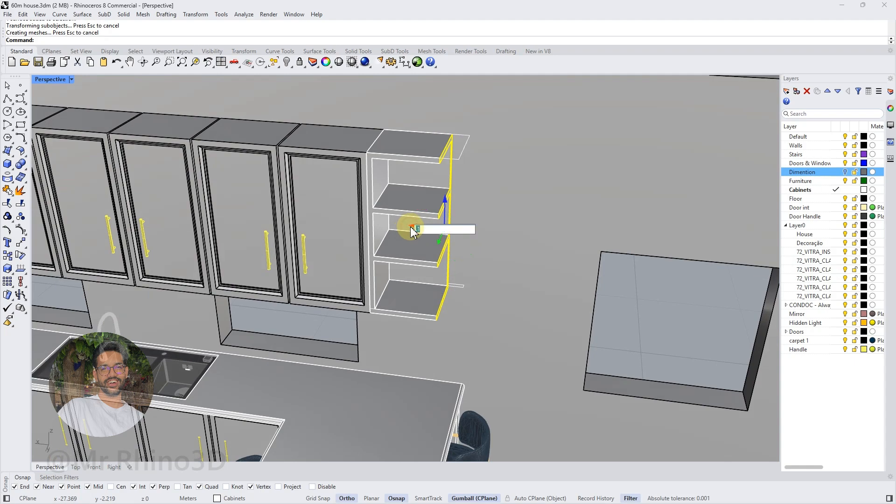
pyautogui.press('Escape')
pyautogui.scroll(-5, 467, 280)
pyautogui.moveTo(481, 296); pyautogui.dragTo(413, 321, button='right')
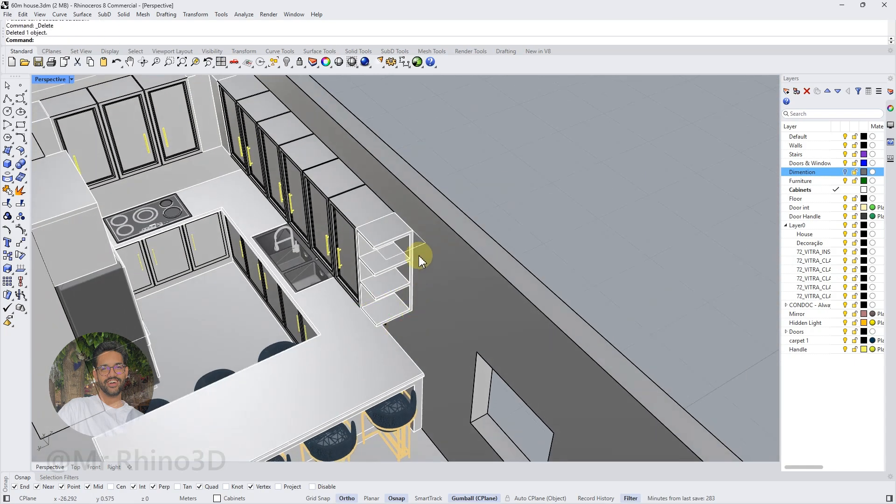
# Fillet the free front corners of the open shelf unit's shelves with a radius of 0.1 m.
pyautogui.scroll(6, 420, 266)
pyautogui.click(27, 173)
pyautogui.click(85, 189)
pyautogui.write('.1')
pyautogui.press('Return')
pyautogui.scroll(3, 414, 379)
pyautogui.press('Return')
pyautogui.press('Return')
pyautogui.click(452, 253)
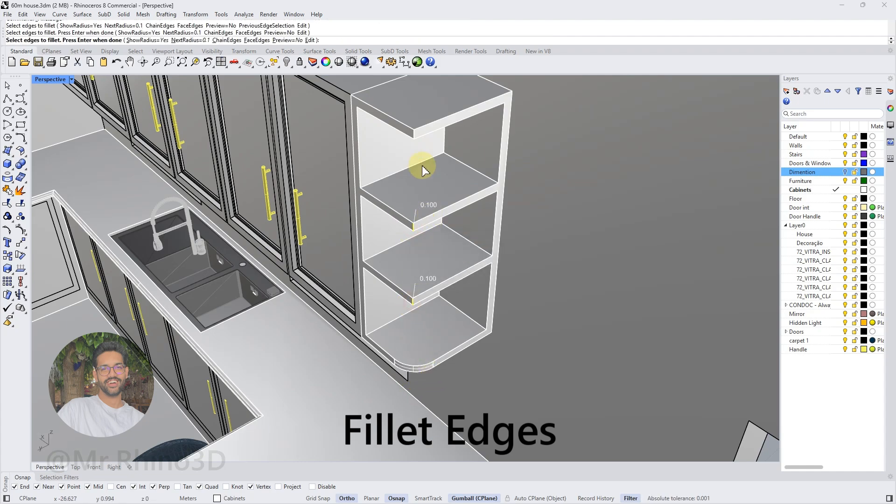
pyautogui.scroll(2, 430, 204)
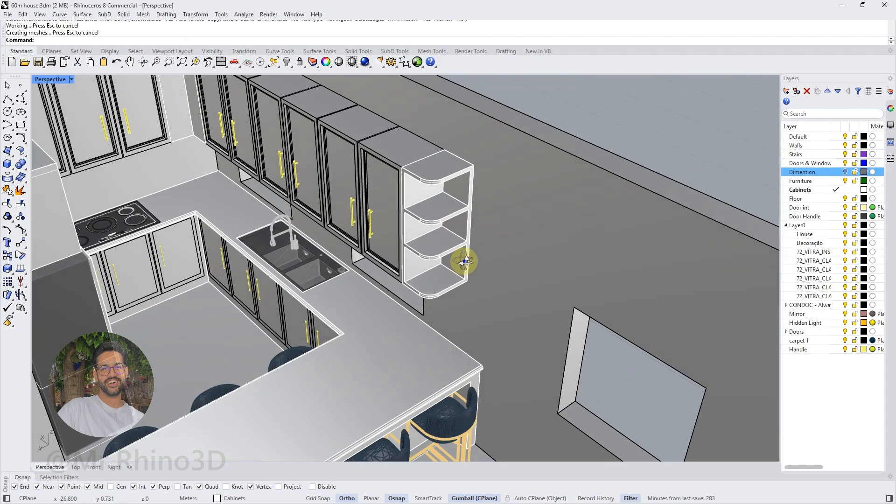
# Make Doors & Windows the current layer and trace the outer living room window opening with a closed polyline.
pyautogui.scroll(-5, 507, 283)
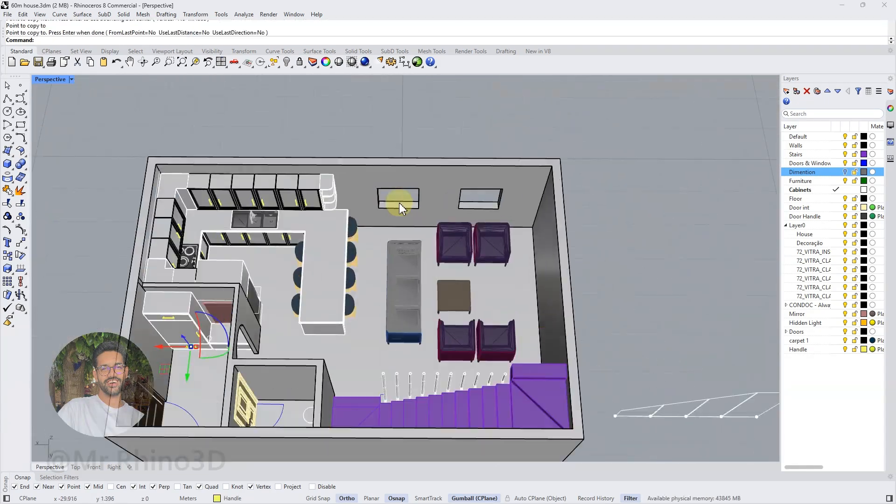
pyautogui.moveTo(400, 203); pyautogui.dragTo(283, 211, button='right')
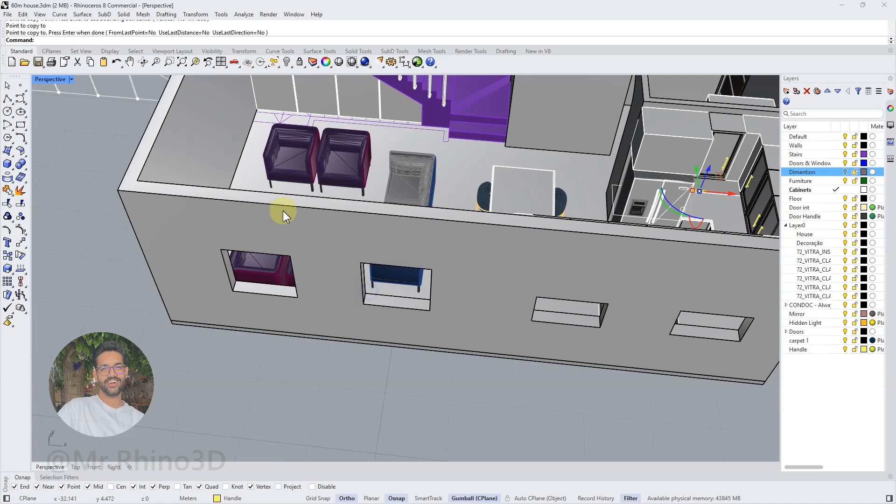
pyautogui.moveTo(563, 245); pyautogui.dragTo(452, 228, button='right')
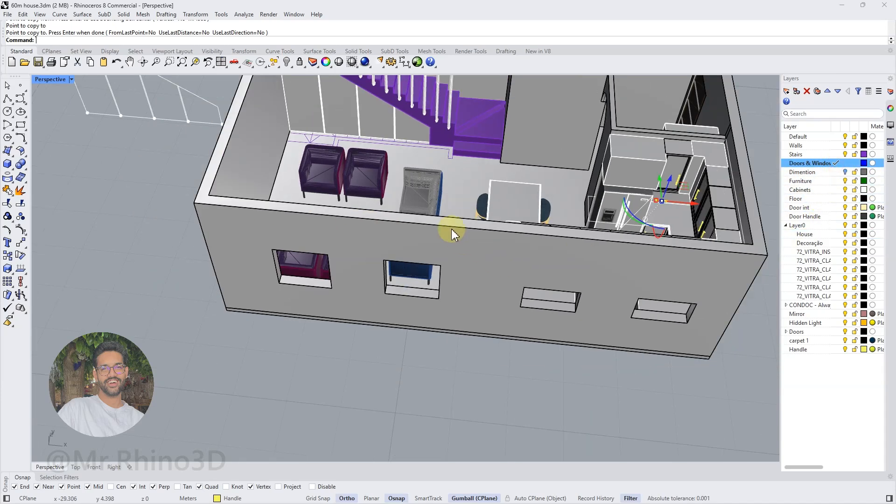
pyautogui.scroll(4, 319, 280)
pyautogui.click(8, 98)
pyautogui.scroll(2, 302, 288)
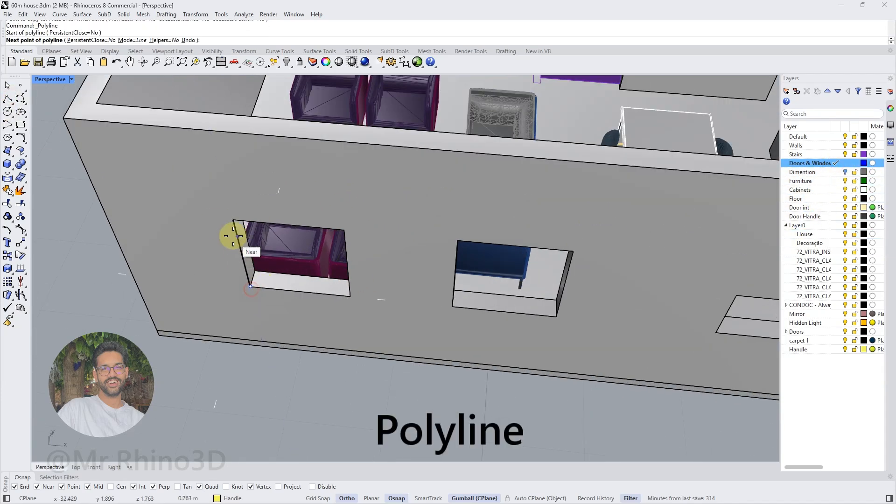
pyautogui.click(344, 227)
pyautogui.moveTo(345, 242); pyautogui.dragTo(352, 299, button='right')
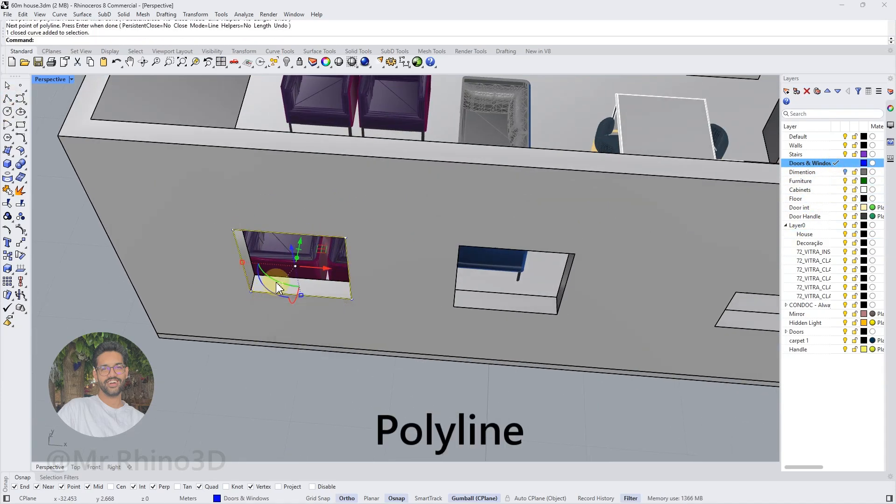
# Offset the window outline inward by 0.05 m for the frame.
pyautogui.scroll(4, 277, 283)
pyautogui.write('خبب')
pyautogui.press('Return')
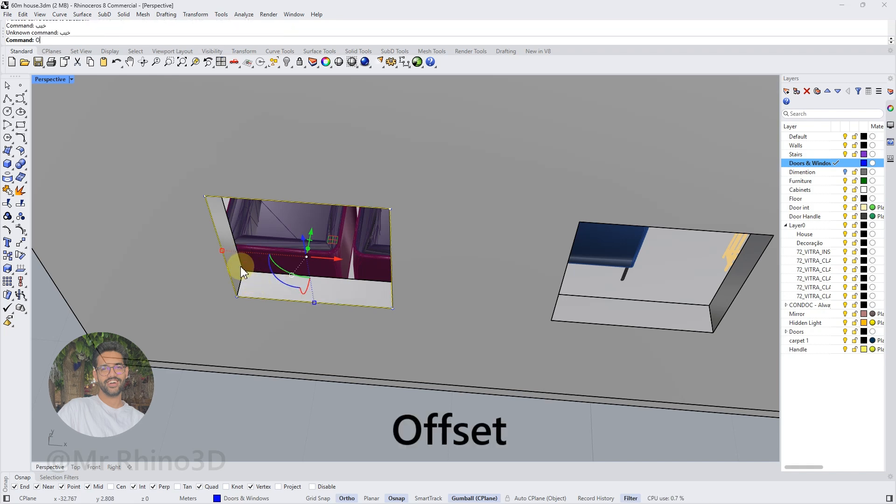
pyautogui.write('.05')
pyautogui.press('Return')
pyautogui.click(269, 283)
pyautogui.moveTo(269, 283); pyautogui.dragTo(270, 312, button='right')
pyautogui.click(63, 174)
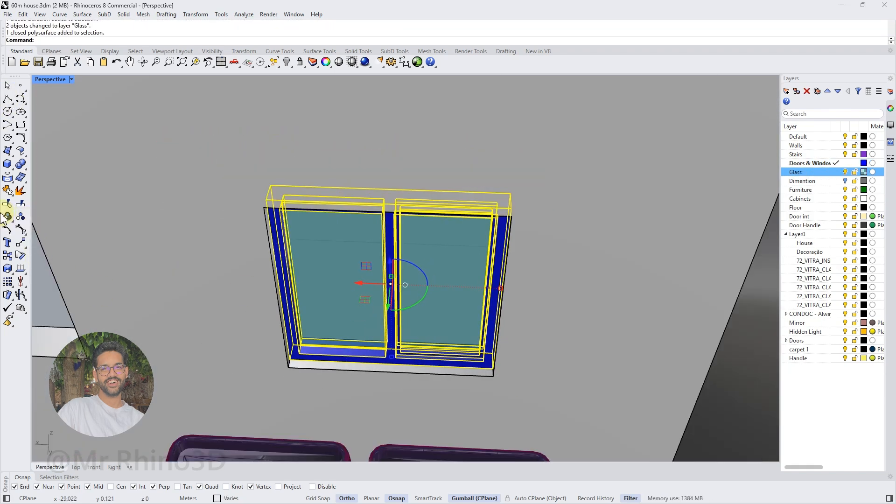
# Copy the framed, glazed window from its lower corner to the matching corners of other window openings.
pyautogui.click(288, 368)
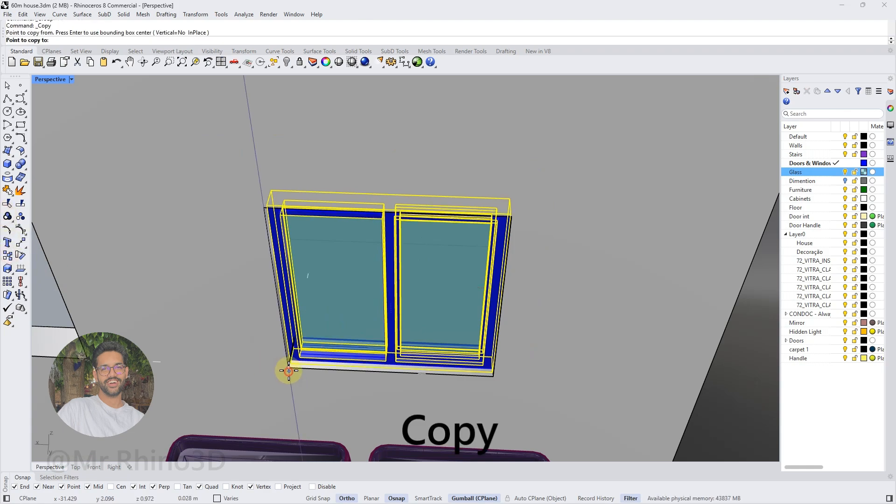
pyautogui.scroll(-5, 289, 368)
pyautogui.keyDown('shift'); pyautogui.moveTo(243, 364); pyautogui.dragTo(415, 370, button='right'); pyautogui.keyUp('shift')
pyautogui.click(212, 361)
pyautogui.keyDown('shift'); pyautogui.moveTo(163, 331); pyautogui.dragTo(536, 306, button='right'); pyautogui.keyUp('shift')
pyautogui.click(229, 314)
pyautogui.press('Return')
# Adjust the height of the window copy standing outside the house through its upper surfaces.
pyautogui.click(274, 305)
pyautogui.moveTo(273, 304); pyautogui.dragTo(468, 245, button='right')
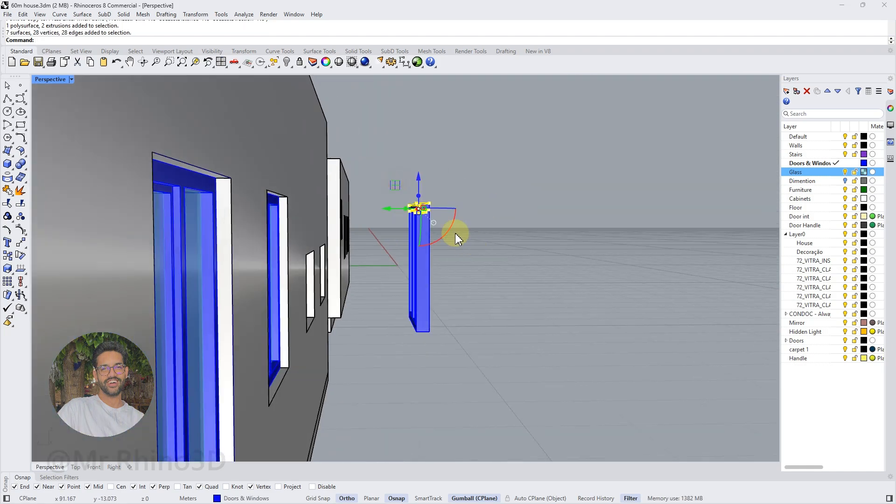
pyautogui.moveTo(490, 217); pyautogui.dragTo(406, 277, button='right')
# Copy the bedroom window from its lower corner to the neighbouring opening 2 m away in the same wall.
pyautogui.click(423, 292)
pyautogui.press('Return')
pyautogui.click(542, 207)
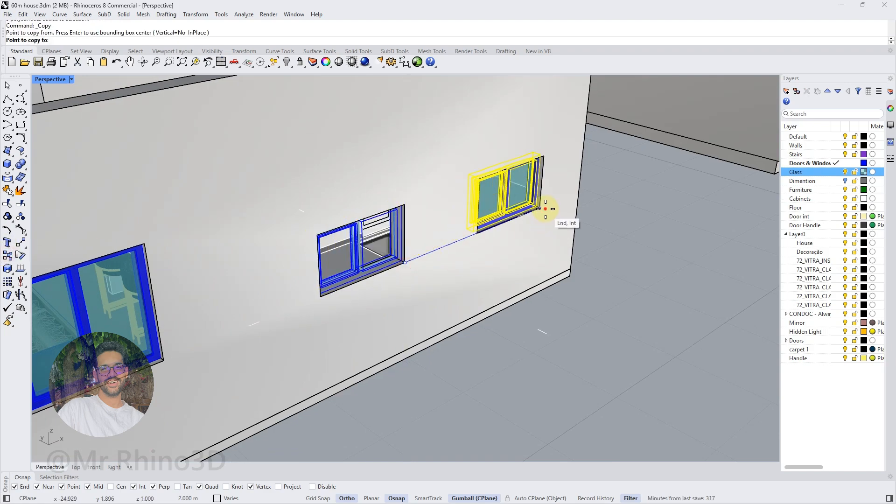
pyautogui.press('Return')
# Move the bedroom desk with its stool and accessories about 0.07 m towards the wall in plan view.
pyautogui.scroll(-5, 542, 206)
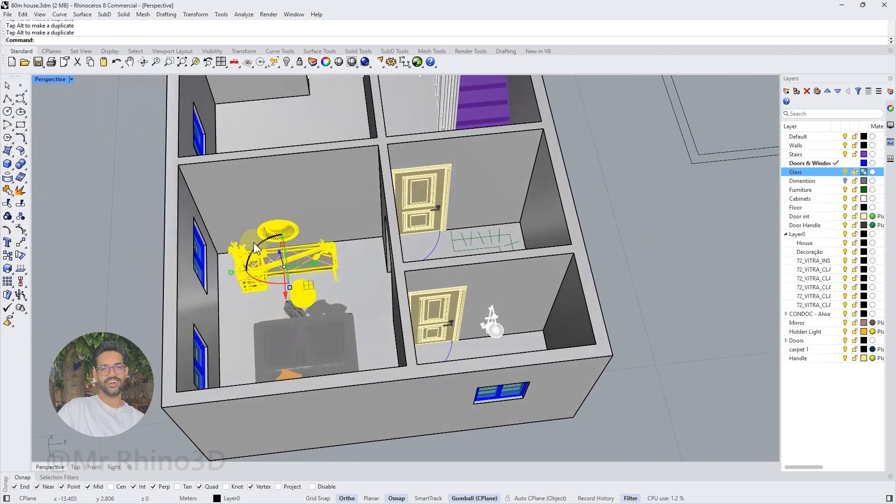
pyautogui.scroll(3, 256, 248)
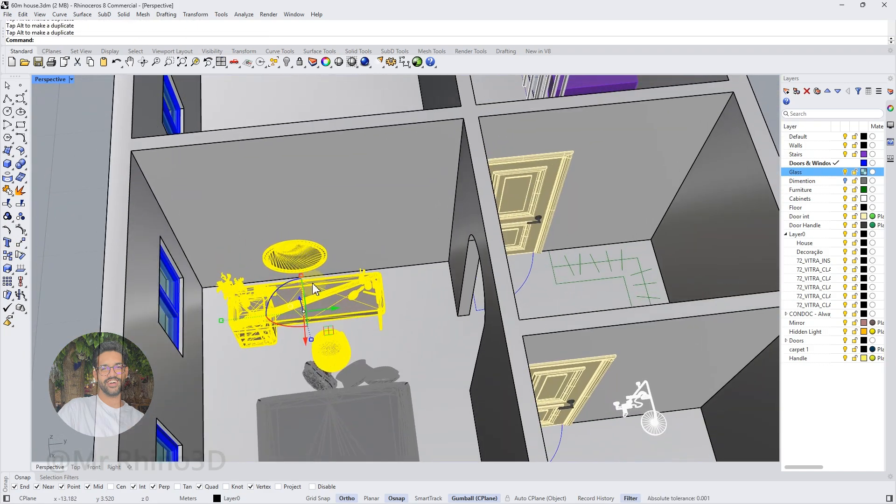
pyautogui.click(77, 467)
pyautogui.write('zs')
pyautogui.press('Return')
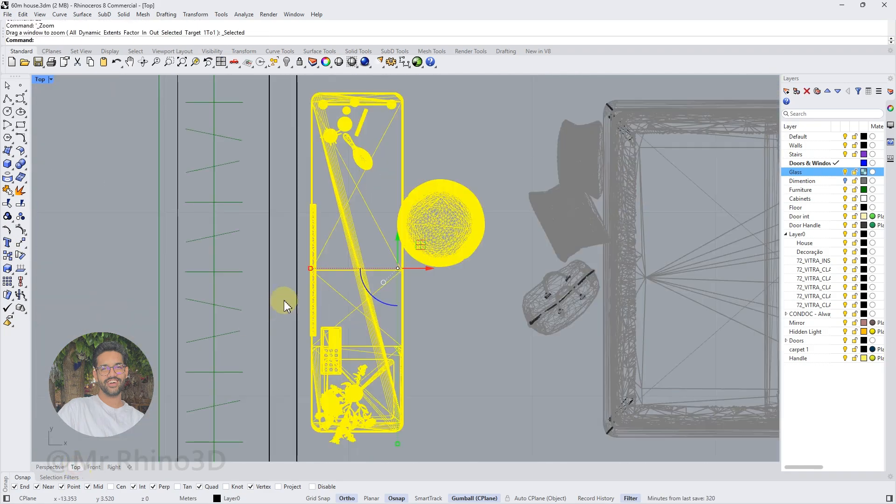
pyautogui.scroll(-4, 284, 301)
pyautogui.moveTo(367, 273); pyautogui.dragTo(359, 270)
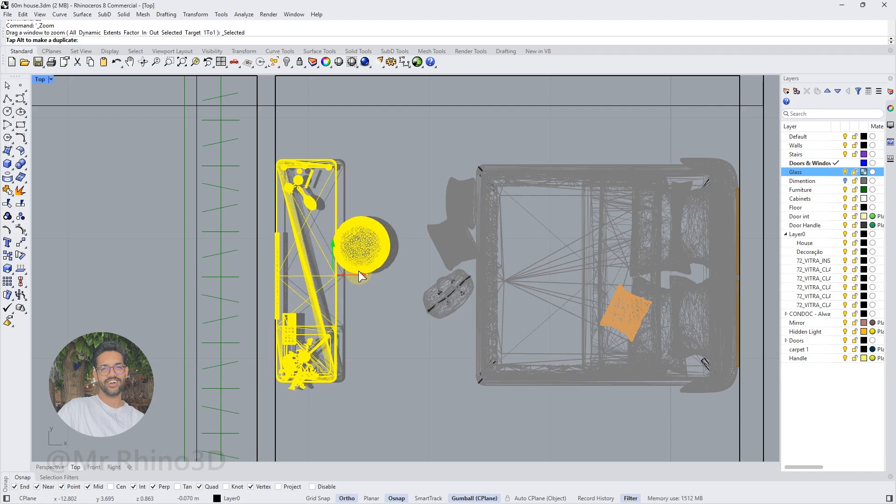
pyautogui.scroll(-3, 335, 265)
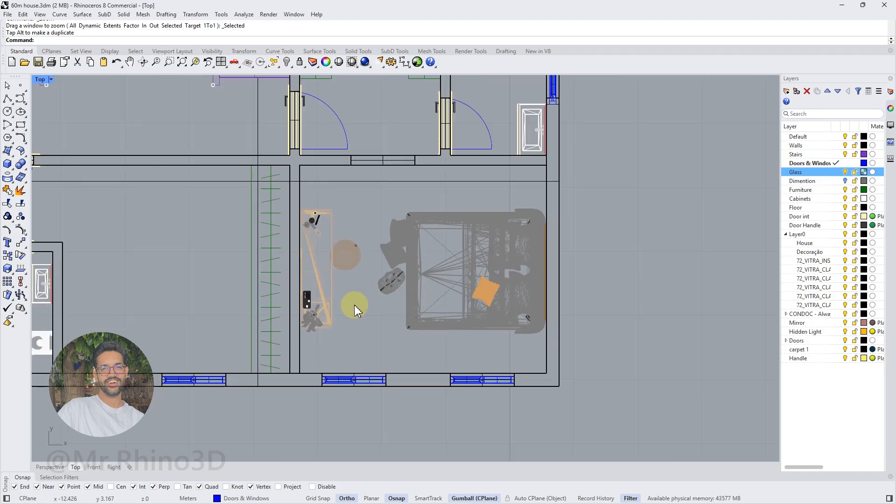
# Offset the U-shaped closet's inner outline outward by 0.5 m with a flat cap to form a closed profile on the Cabinets layer.
pyautogui.click(55, 468)
pyautogui.moveTo(392, 323); pyautogui.dragTo(342, 255, button='right')
pyautogui.click(342, 256)
pyautogui.scroll(5, 342, 255)
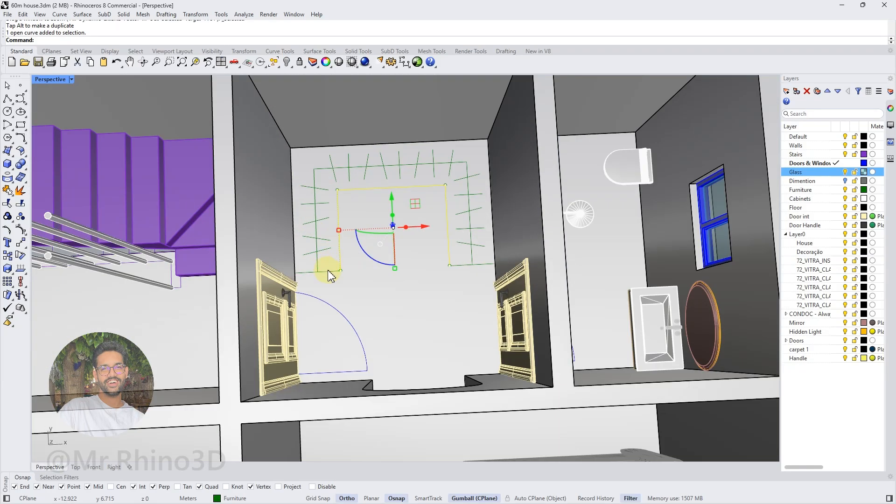
pyautogui.press('Return')
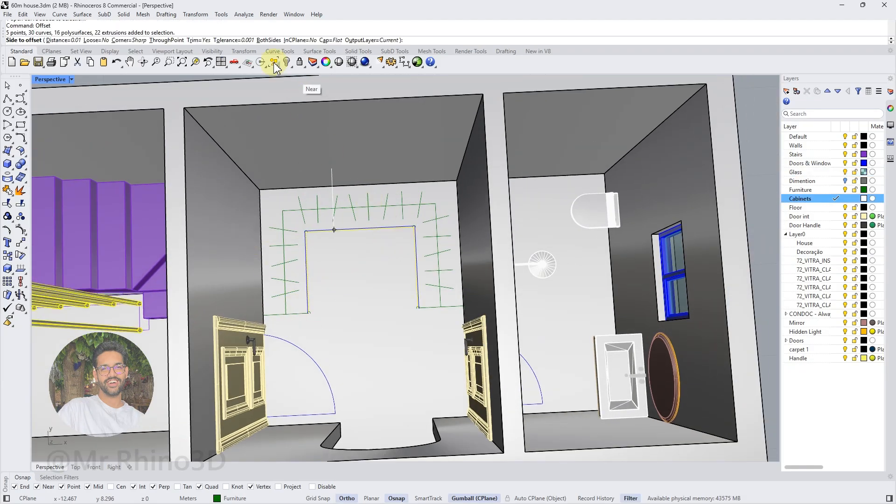
pyautogui.write('.6')
pyautogui.press('Return')
pyautogui.write('.5')
pyautogui.press('Return')
pyautogui.click(432, 199)
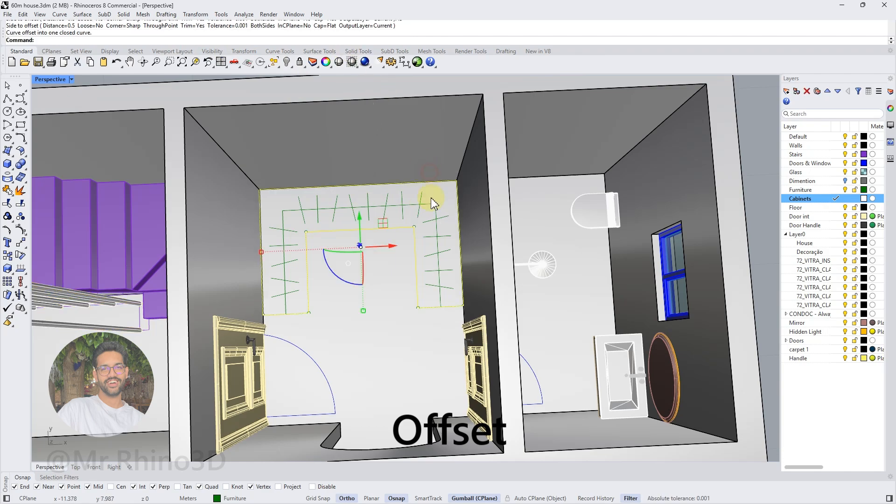
# Extrude the rectangular wardrobe outline in the other bedroom straight up into a solid.
pyautogui.scroll(-5, 380, 233)
pyautogui.click(123, 14)
pyautogui.moveTo(158, 182)
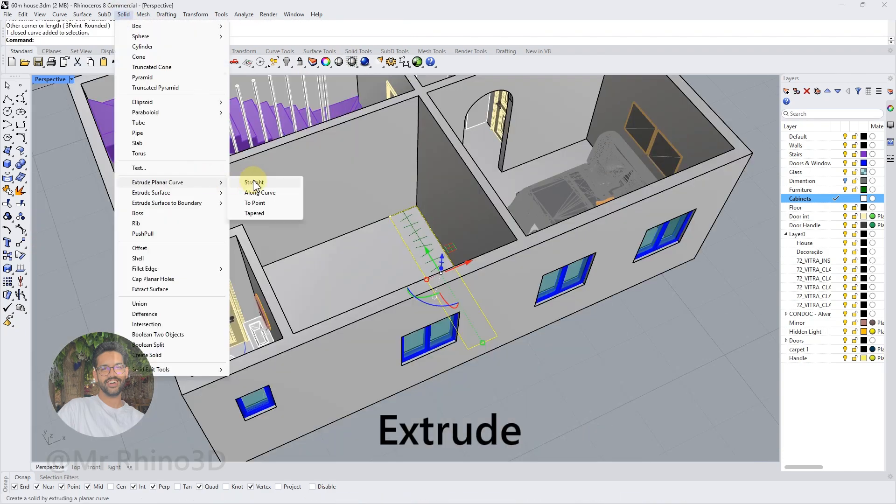
pyautogui.click(251, 182)
pyautogui.moveTo(360, 160); pyautogui.dragTo(369, 230, button='right')
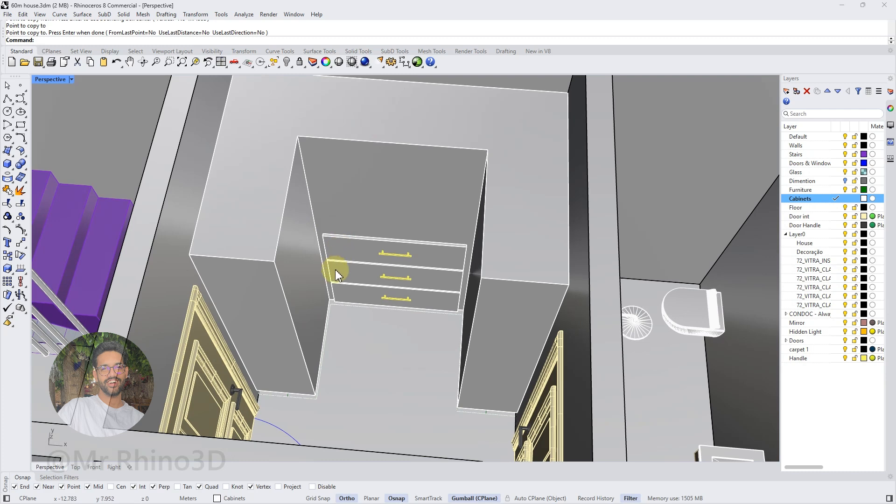
# Scale the low front panel on the closet's side wing up to a 1.8 m door.
pyautogui.moveTo(335, 270); pyautogui.dragTo(329, 290, button='right')
pyautogui.click(363, 296)
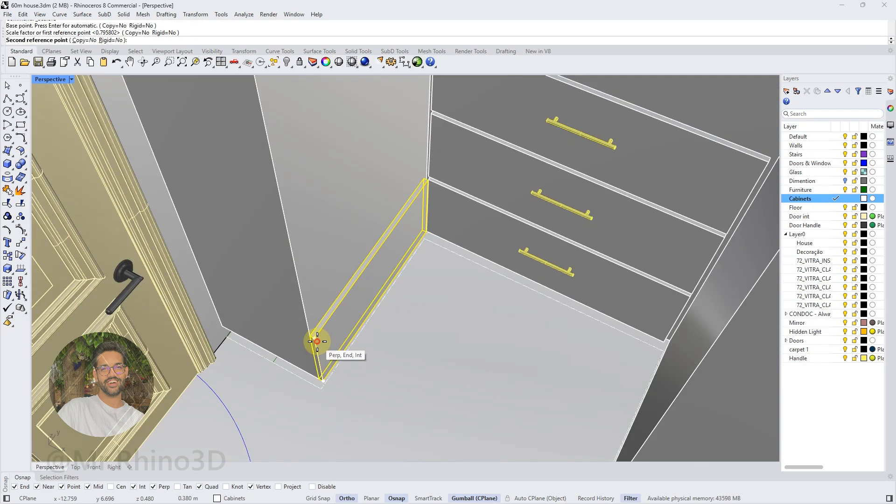
pyautogui.moveTo(310, 340); pyautogui.dragTo(367, 235, button='right')
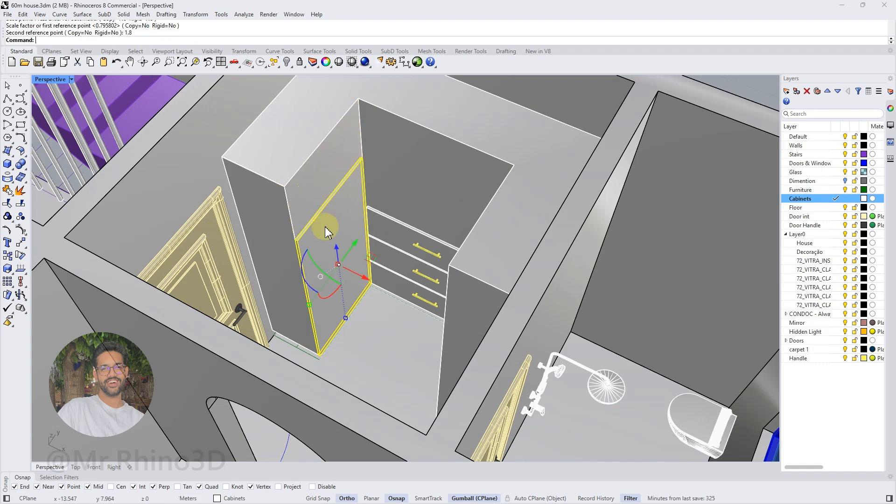
# Duplicate the tall door and its handles onto the walk-in closet's side wings.
pyautogui.scroll(3, 375, 231)
pyautogui.click(409, 321)
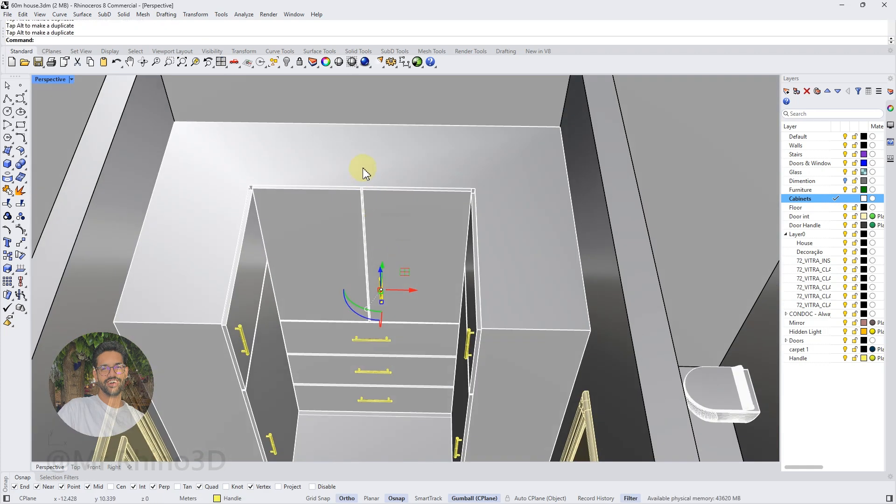
pyautogui.scroll(5, 363, 167)
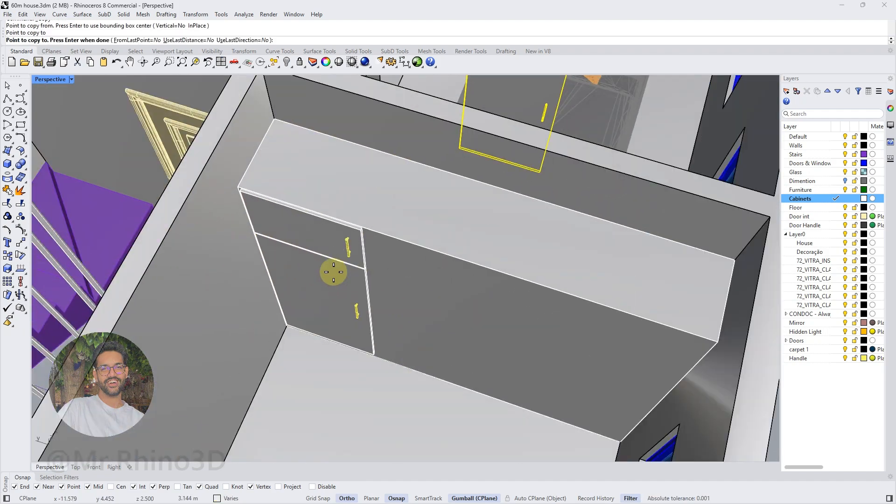
# Copy the closet's upper and lower doors with their handles onto the front of the other bedroom's wardrobe.
pyautogui.click(387, 280)
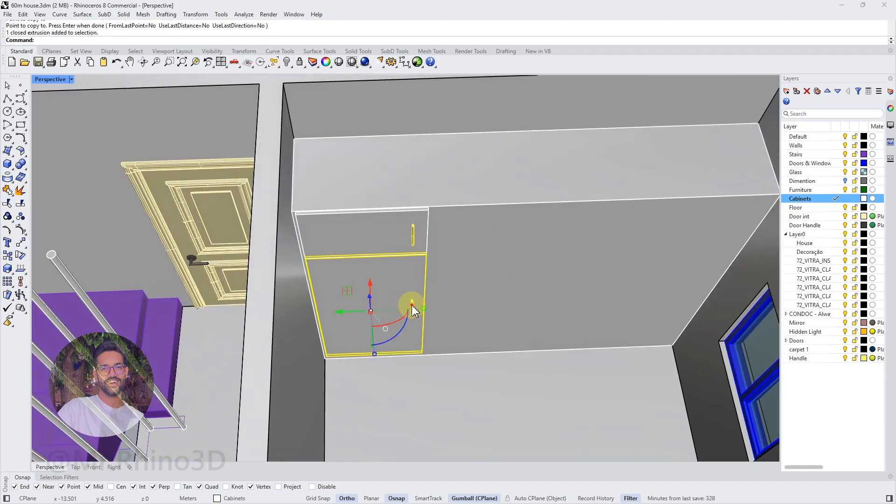
pyautogui.keyDown('shift'); pyautogui.click(397, 237); pyautogui.keyUp('shift')
pyautogui.scroll(5, 311, 237)
pyautogui.scroll(-2, 311, 237)
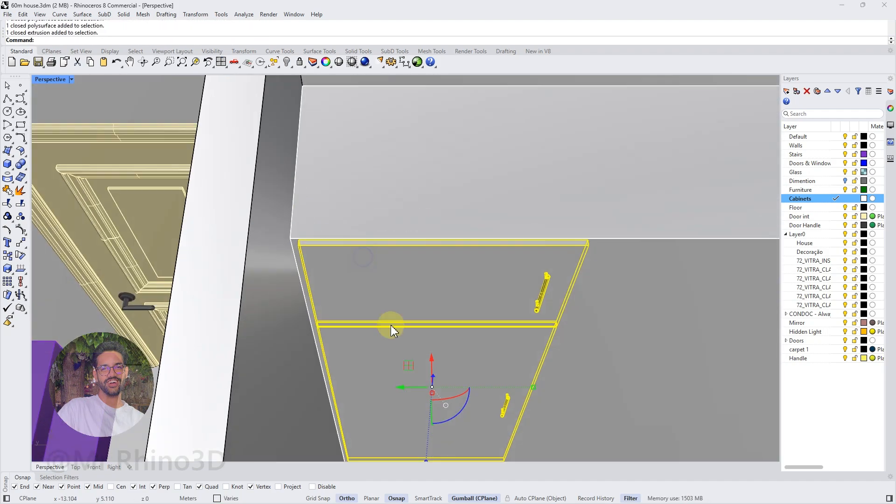
# Resize the door set to the wardrobe front and repeat it with handles across the width in four equal columns.
pyautogui.press('Return')
pyautogui.click(400, 385)
pyautogui.press('Return')
pyautogui.scroll(-6, 396, 383)
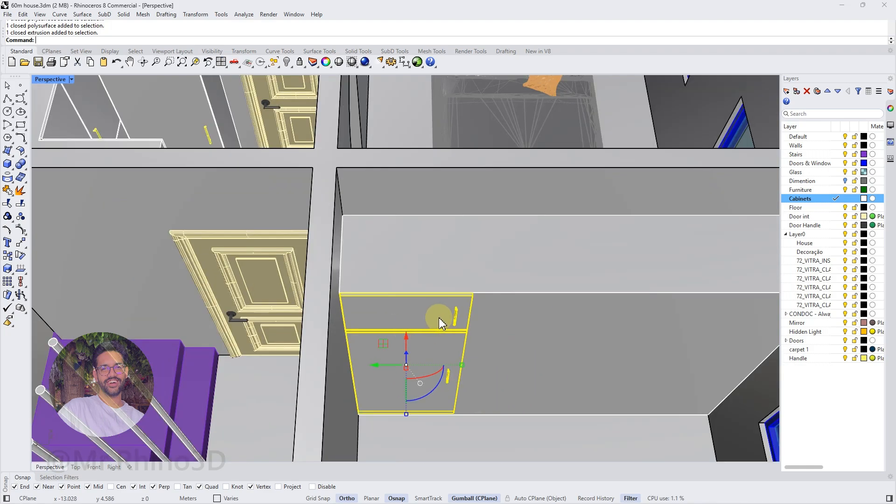
pyautogui.keyDown('shift'); pyautogui.moveTo(439, 317); pyautogui.dragTo(374, 302, button='right'); pyautogui.keyUp('shift')
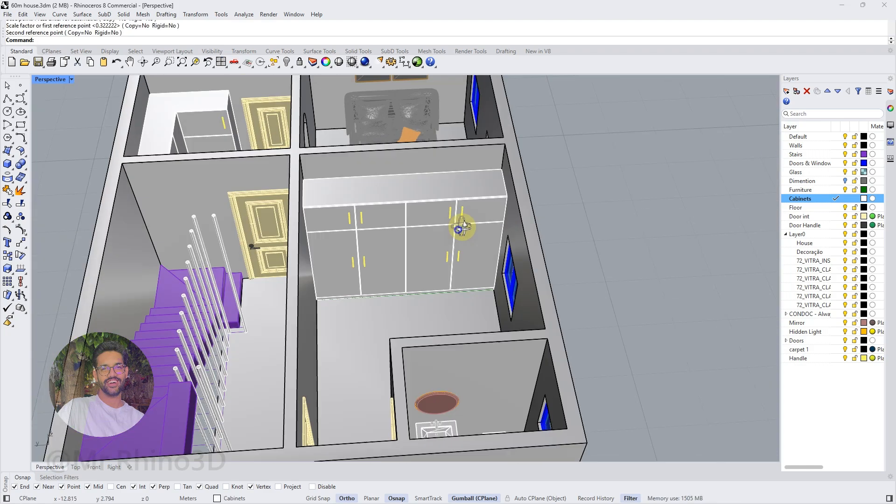
pyautogui.moveTo(459, 227); pyautogui.dragTo(485, 213, button='right')
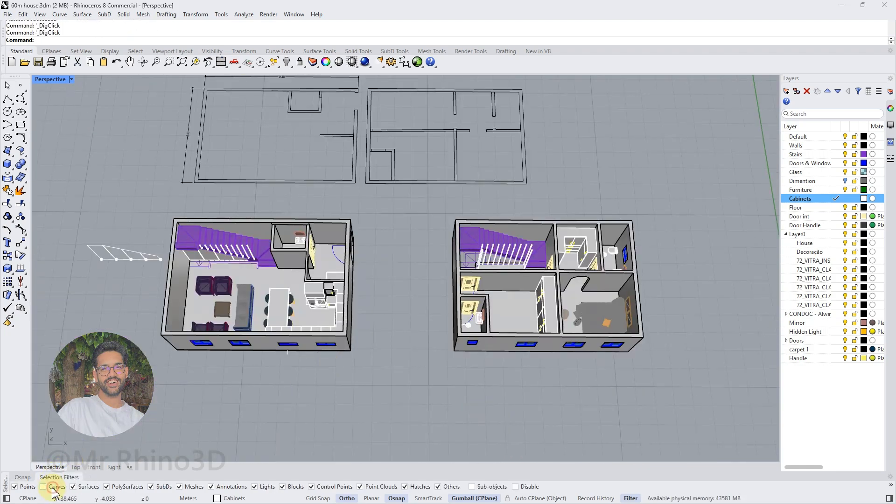
# Move the complete upper storey on top of the ground floor, snapping corner to corner and leaving the plan curves out.
pyautogui.click(435, 319)
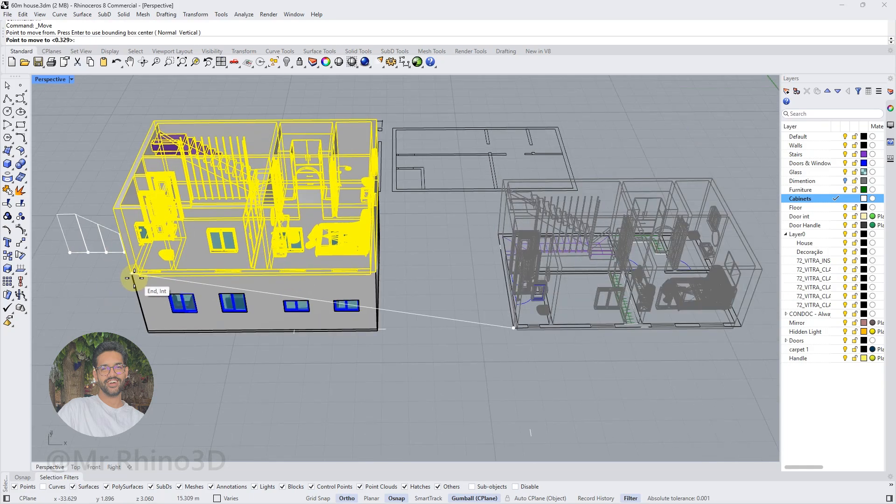
pyautogui.click(290, 272)
pyautogui.moveTo(290, 272); pyautogui.dragTo(243, 359, button='right')
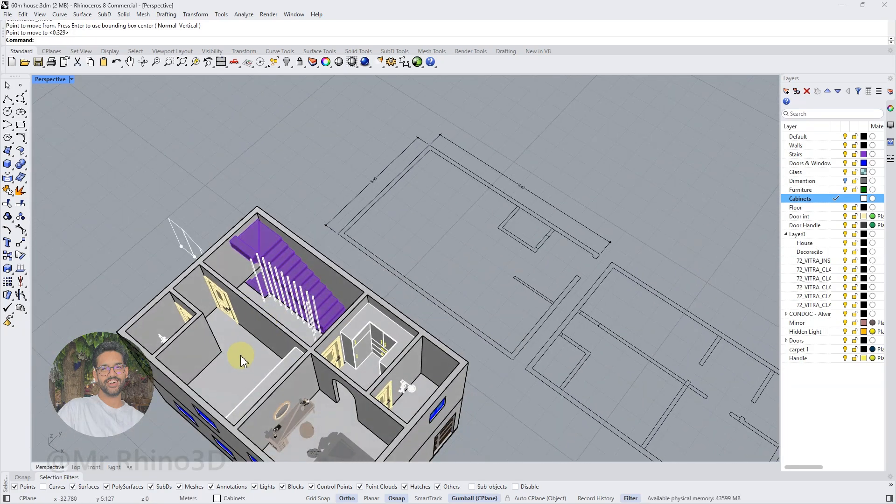
# Use the upper storey's floor slab to cover the top of the house as its roof.
pyautogui.click(246, 362)
pyautogui.click(285, 381)
pyautogui.moveTo(285, 381); pyautogui.dragTo(299, 320, button='right')
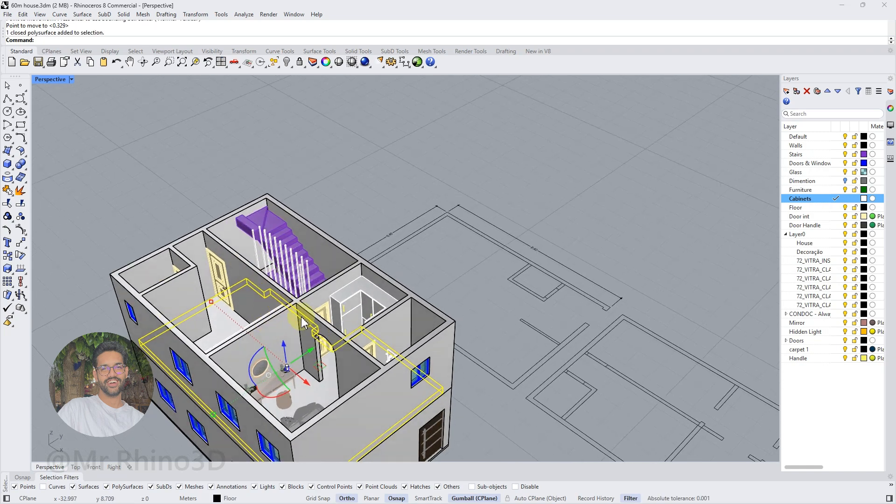
pyautogui.moveTo(283, 350); pyautogui.dragTo(243, 299, button='right')
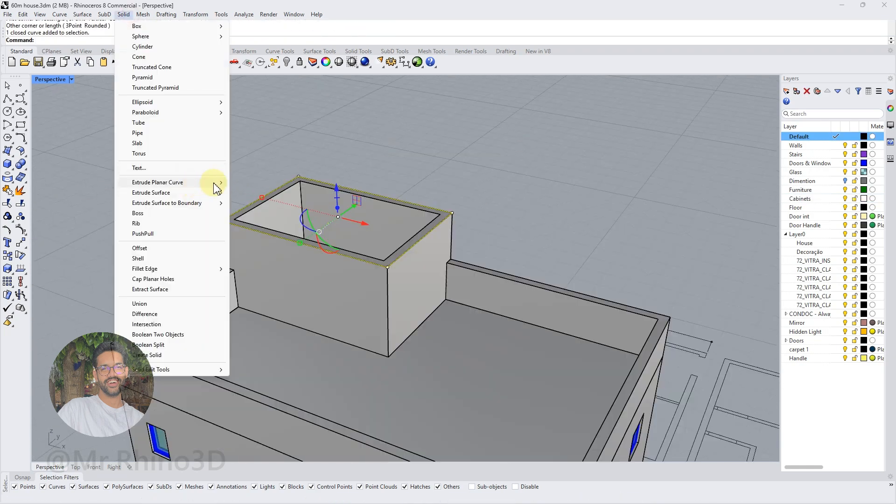
# Extrude the rectangle on the stair tower into a roof slab, union it with the tower walls and delete the leftover object.
pyautogui.click(214, 184)
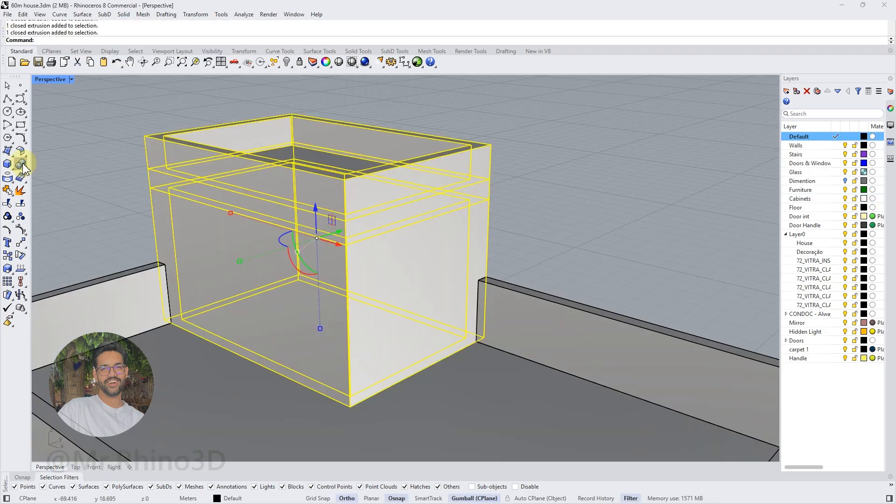
pyautogui.press('Delete')
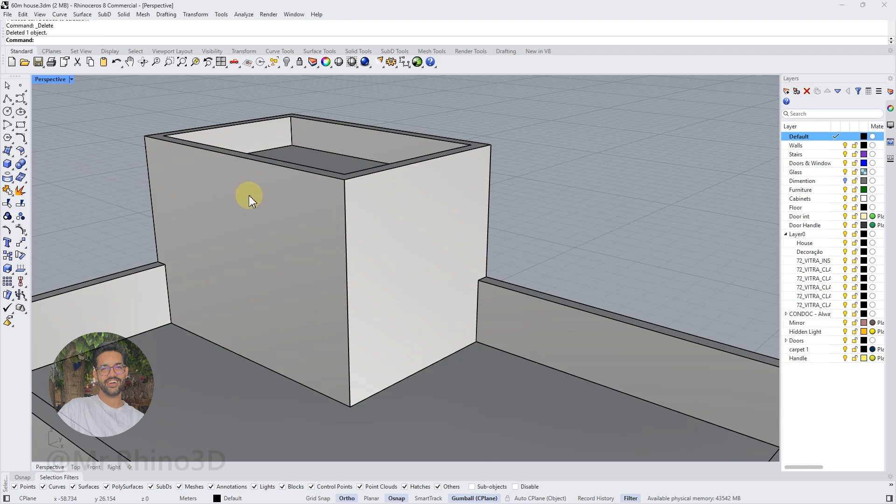
pyautogui.moveTo(247, 195); pyautogui.dragTo(292, 280, button='right')
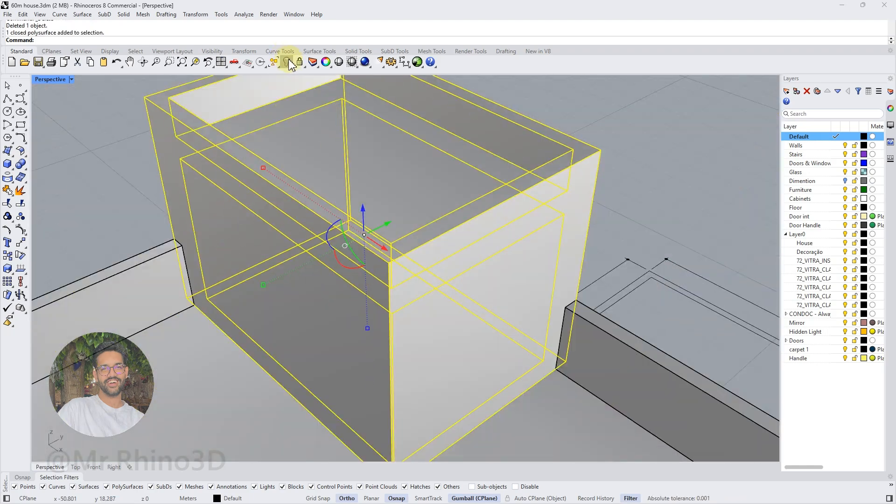
# Hide the stair tower and extrude the rail profile above the upper-floor balusters into a solid handrail.
pyautogui.click(287, 62)
pyautogui.moveTo(332, 161); pyautogui.dragTo(632, 299, button='right')
pyautogui.click(443, 366)
pyautogui.moveTo(443, 366); pyautogui.dragTo(406, 276, button='right')
pyautogui.press('Return')
pyautogui.press('Escape')
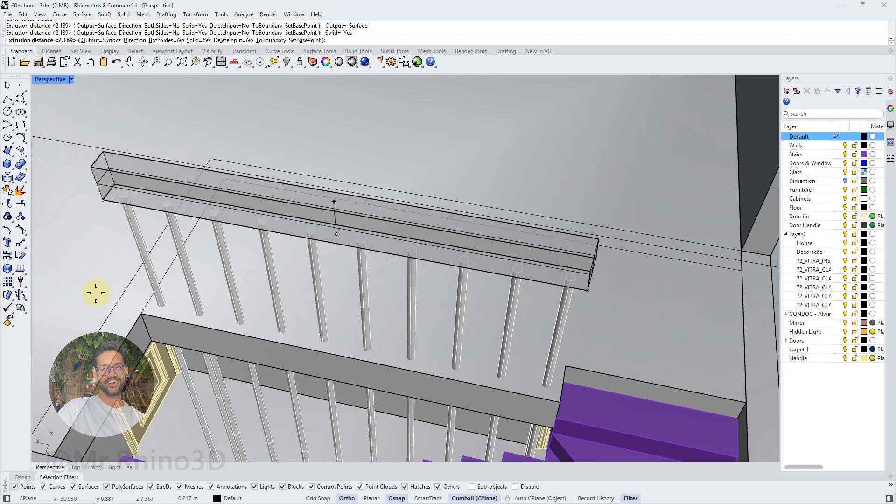
pyautogui.moveTo(95, 292); pyautogui.dragTo(91, 263, button='right')
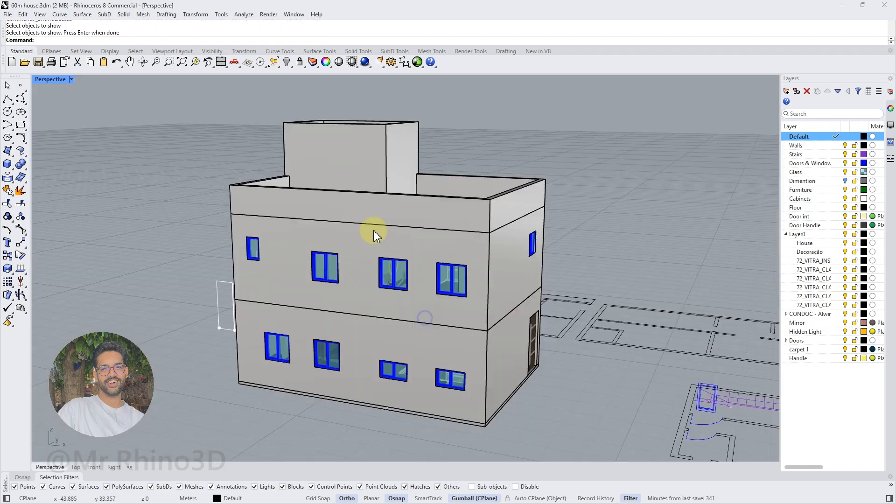
# Make a 2D drawing of the whole house in third angle projection, maintaining source layers, without tangent edges or hidden lines.
pyautogui.moveTo(374, 233); pyautogui.dragTo(471, 333, button='right')
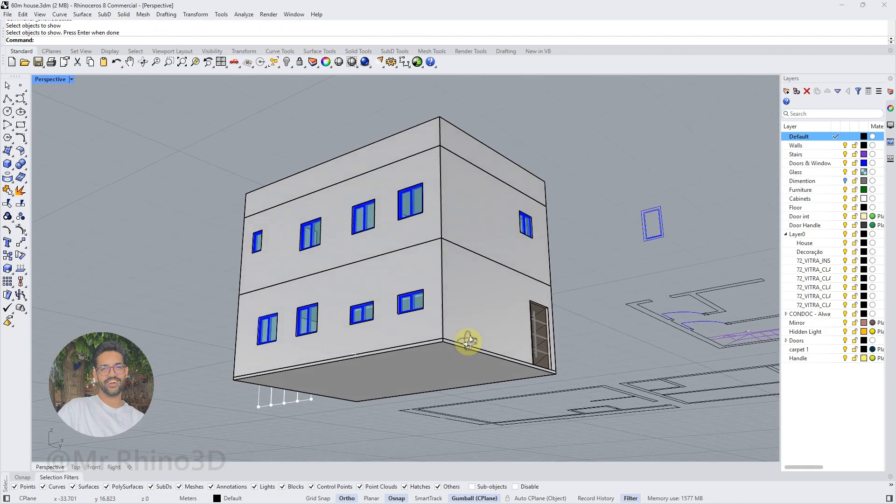
pyautogui.click(405, 63)
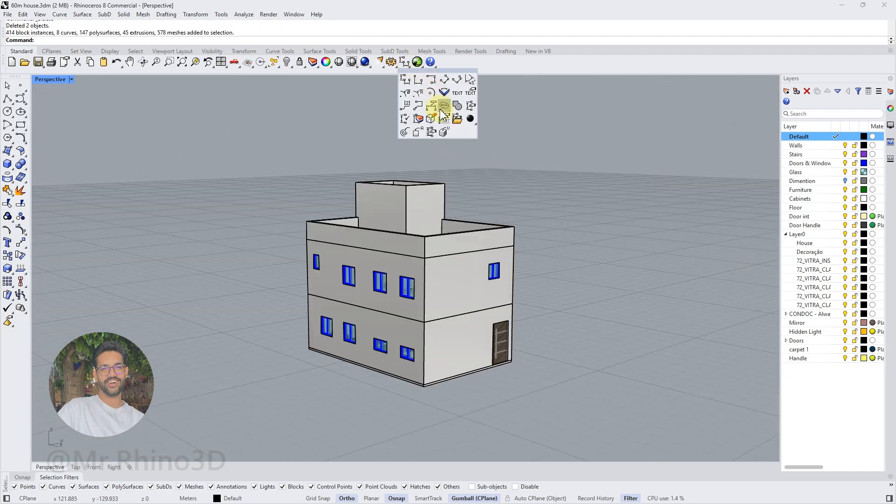
pyautogui.click(443, 106)
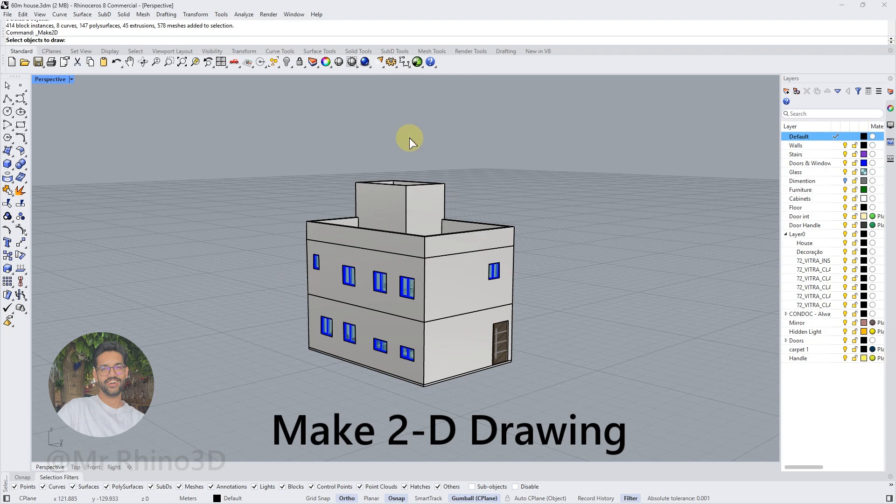
pyautogui.moveTo(557, 411); pyautogui.dragTo(556, 410)
pyautogui.press('Return')
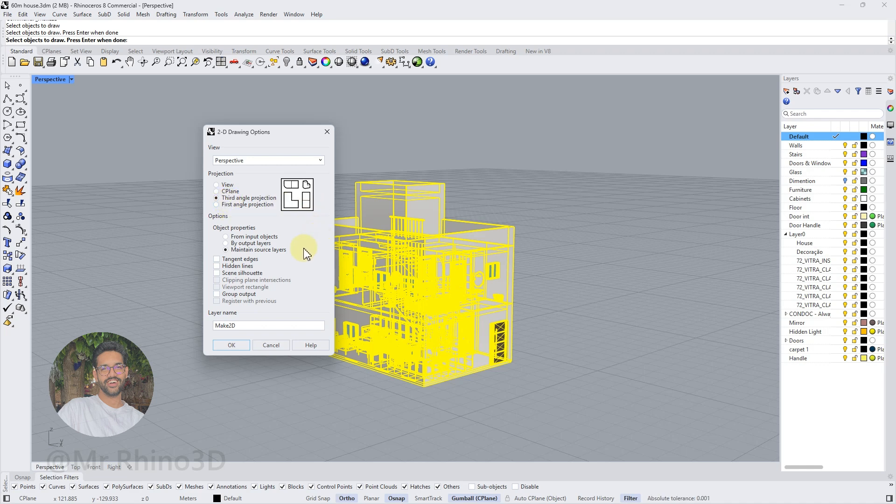
pyautogui.click(233, 345)
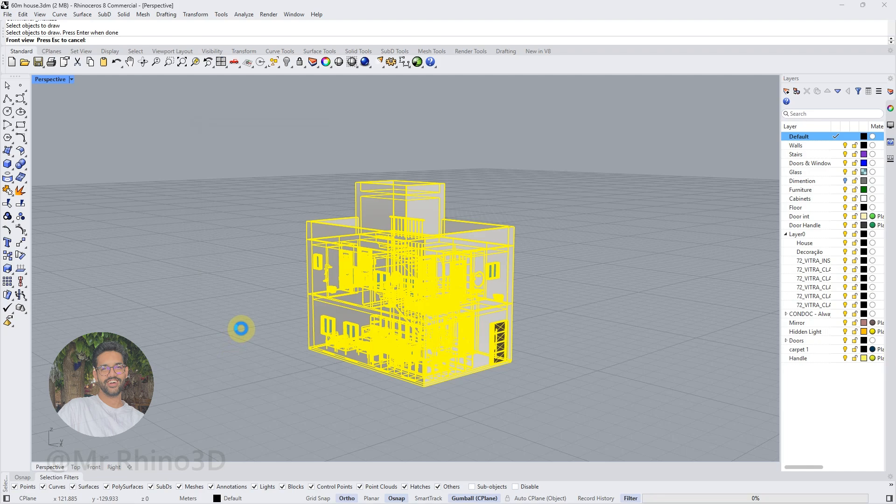
# Examine the generated 2D roof plan, front and side elevations and perspective drawing of the house.
pyautogui.scroll(-10, 278, 298)
pyautogui.moveTo(281, 300); pyautogui.dragTo(446, 379, button='right')
pyautogui.moveTo(446, 379); pyautogui.dragTo(430, 397, button='right')
pyautogui.press('Escape')
pyautogui.scroll(10, 520, 373)
pyautogui.scroll(-2, 520, 376)
pyautogui.scroll(5, 509, 386)
pyautogui.scroll(-5, 485, 378)
pyautogui.scroll(3, 467, 402)
pyautogui.keyDown('shift'); pyautogui.moveTo(467, 401); pyautogui.dragTo(482, 371, button='right'); pyautogui.keyUp('shift')
pyautogui.scroll(-2, 383, 322)
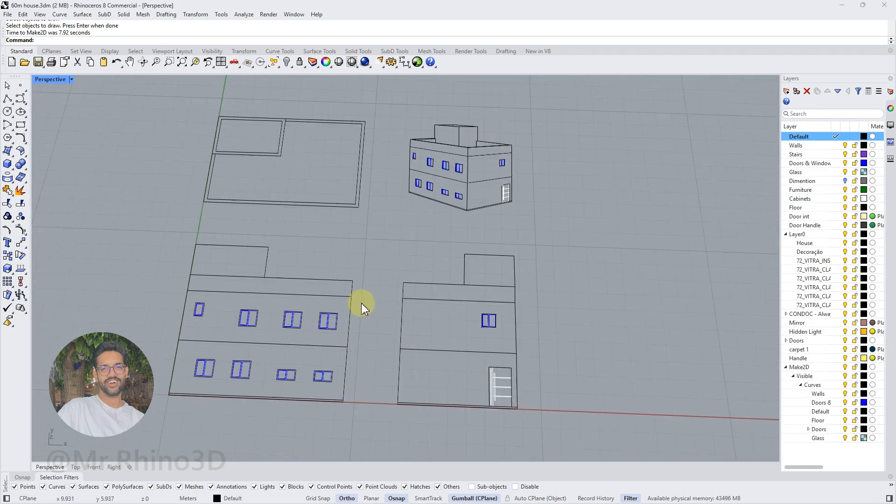
pyautogui.scroll(-3, 408, 343)
pyautogui.moveTo(350, 348); pyautogui.dragTo(270, 254, button='right')
pyautogui.scroll(4, 332, 302)
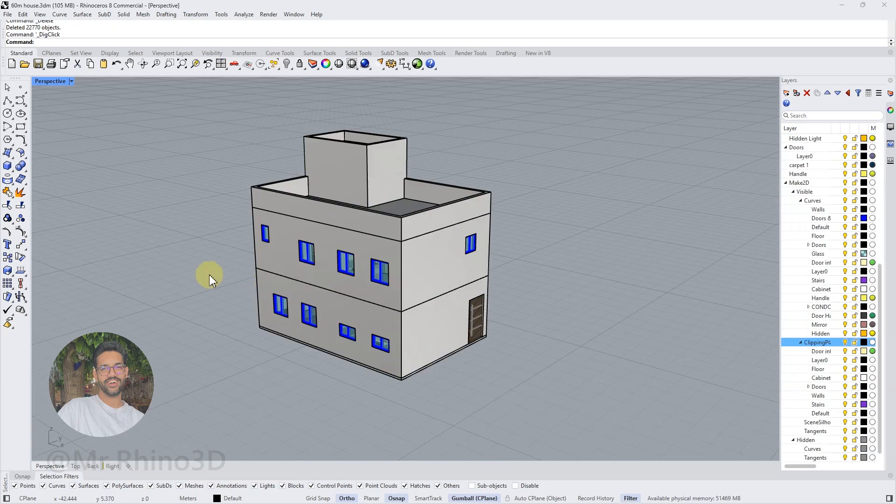
# Create a clipping section of the whole house with ClippingSections, using the Y direction and placing it at the front corner.
pyautogui.write('ClippingSections')
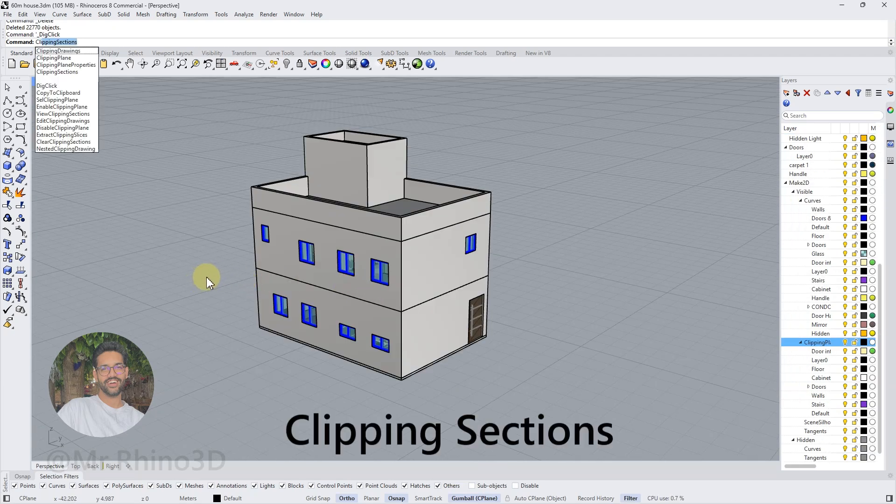
pyautogui.press('Return')
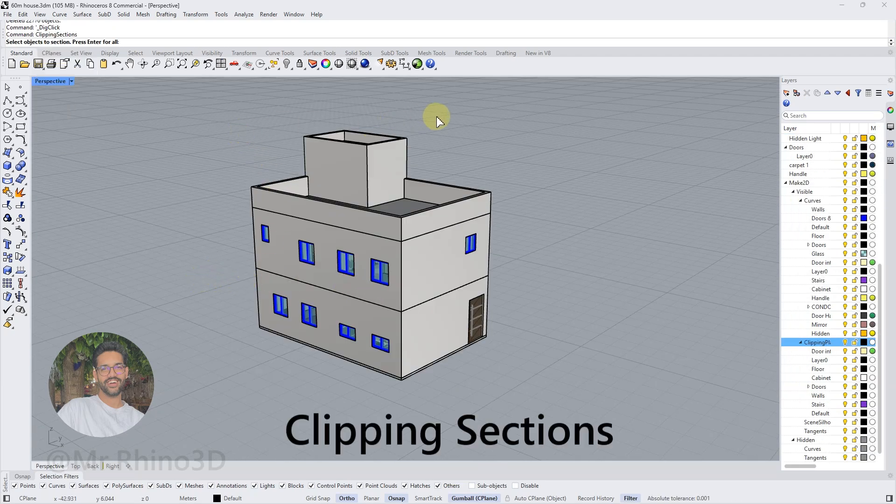
pyautogui.moveTo(375, 274); pyautogui.dragTo(459, 365)
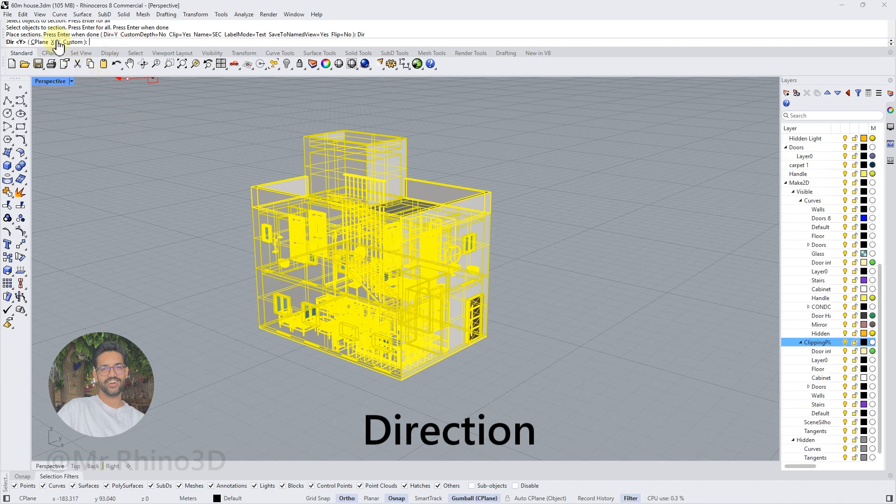
pyautogui.click(56, 43)
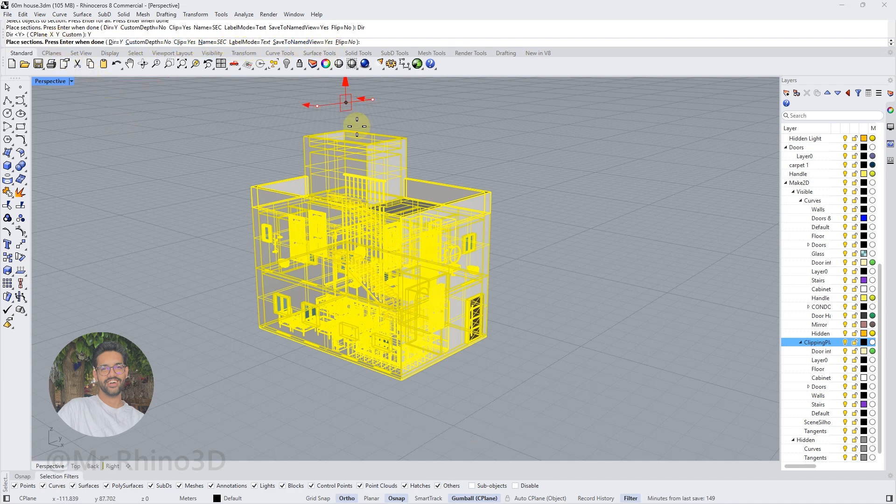
pyautogui.click(401, 381)
pyautogui.press('Return')
# Shift the section plane into the house so it cuts through the bedroom and the kitchen, and inspect the exposed interior.
pyautogui.moveTo(413, 388); pyautogui.dragTo(357, 402)
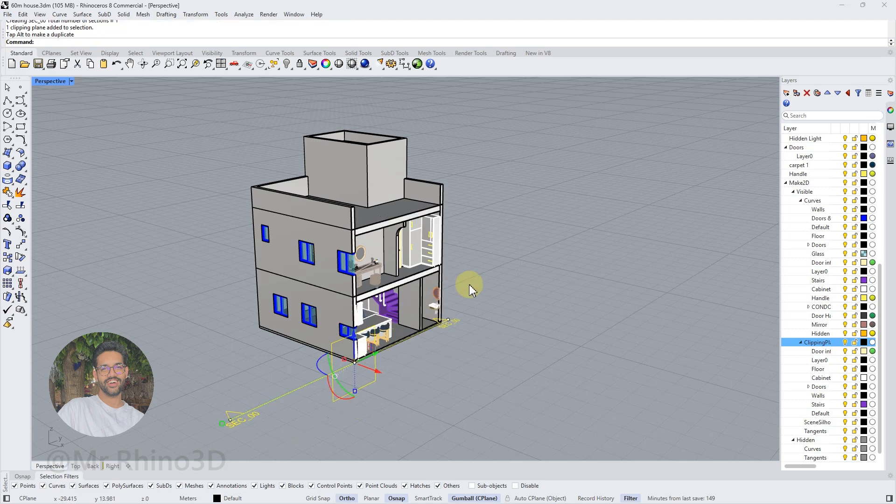
pyautogui.click(480, 273)
pyautogui.moveTo(451, 285); pyautogui.dragTo(437, 273, button='right')
pyautogui.scroll(3, 515, 344)
pyautogui.moveTo(515, 345); pyautogui.dragTo(452, 271, button='right')
pyautogui.moveTo(416, 233); pyautogui.dragTo(411, 308, button='right')
pyautogui.scroll(-3, 411, 309)
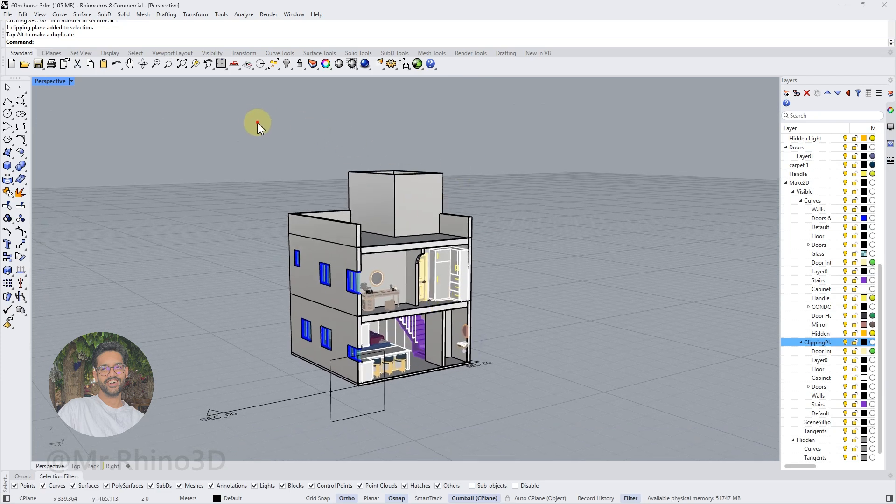
# Make a 2D drawing of the cut house without the clipping plane object, using View projection, output layers and clipping plane intersections.
pyautogui.moveTo(258, 126); pyautogui.dragTo(485, 351)
pyautogui.click(514, 182)
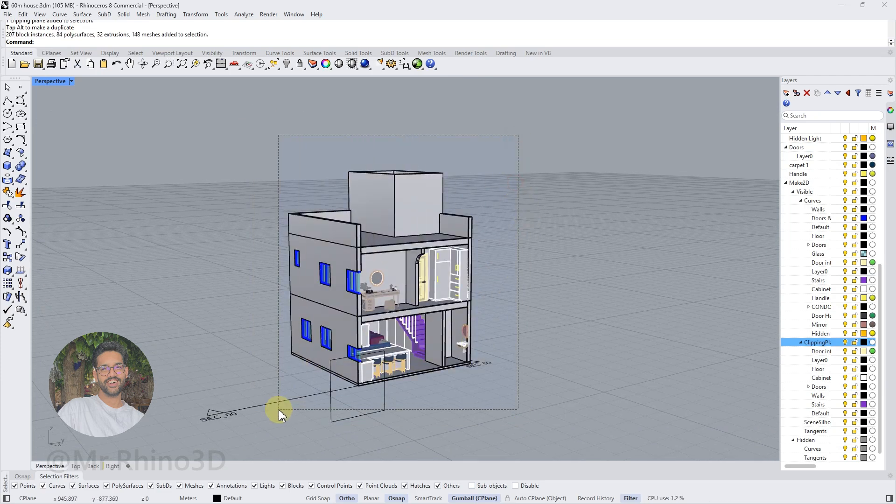
pyautogui.moveTo(518, 135); pyautogui.dragTo(279, 410)
pyautogui.keyDown('ctrl'); pyautogui.click(360, 373); pyautogui.keyUp('ctrl')
pyautogui.scroll(2, 389, 339)
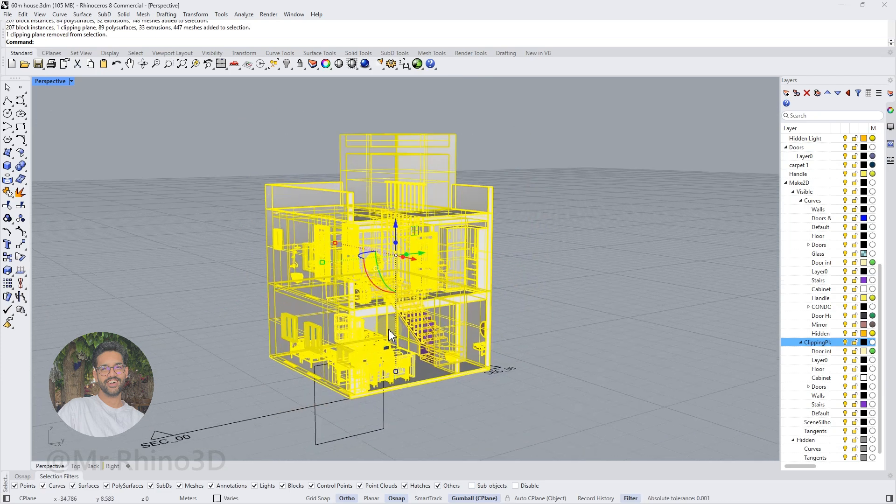
pyautogui.click(413, 70)
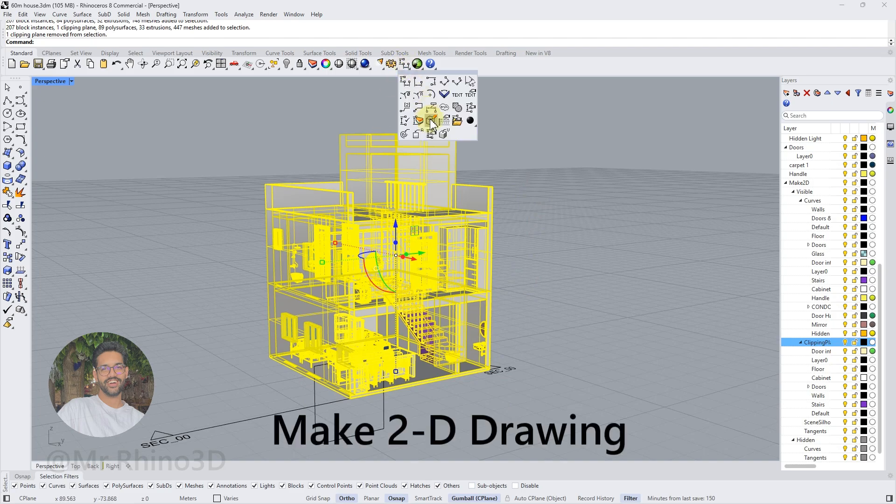
pyautogui.click(427, 115)
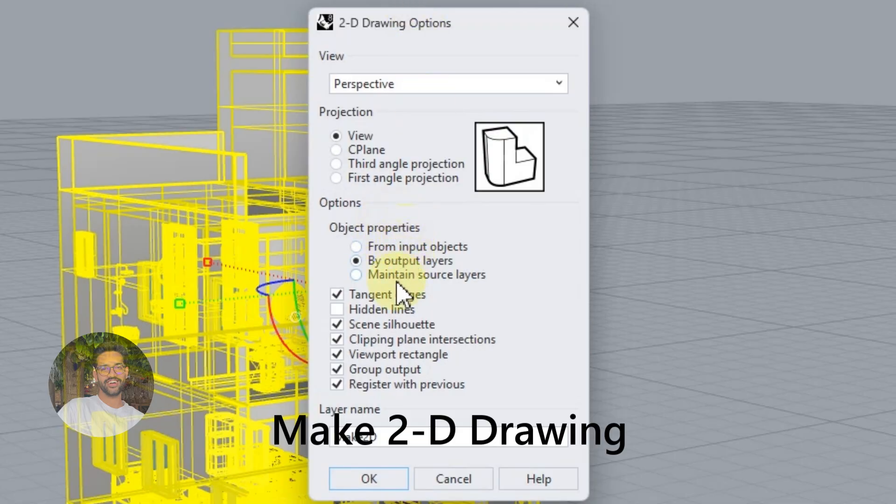
pyautogui.click(373, 476)
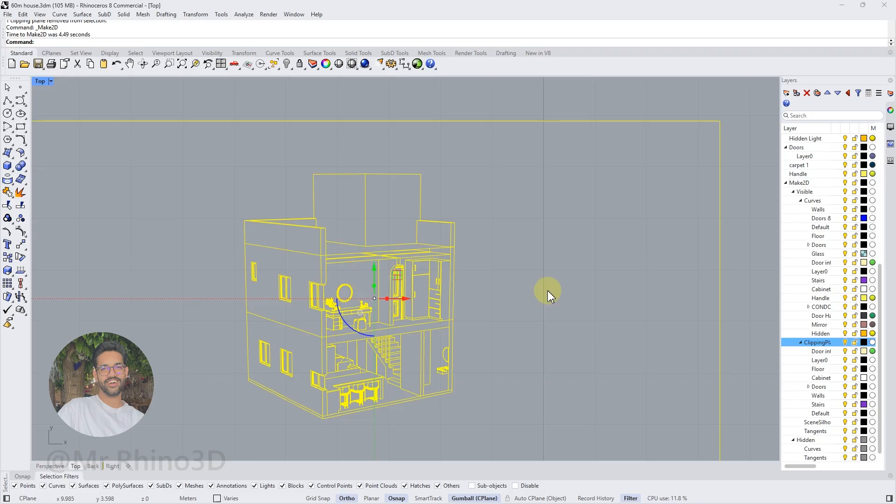
pyautogui.click(548, 291)
pyautogui.scroll(-9, 361, 354)
pyautogui.scroll(6, 344, 366)
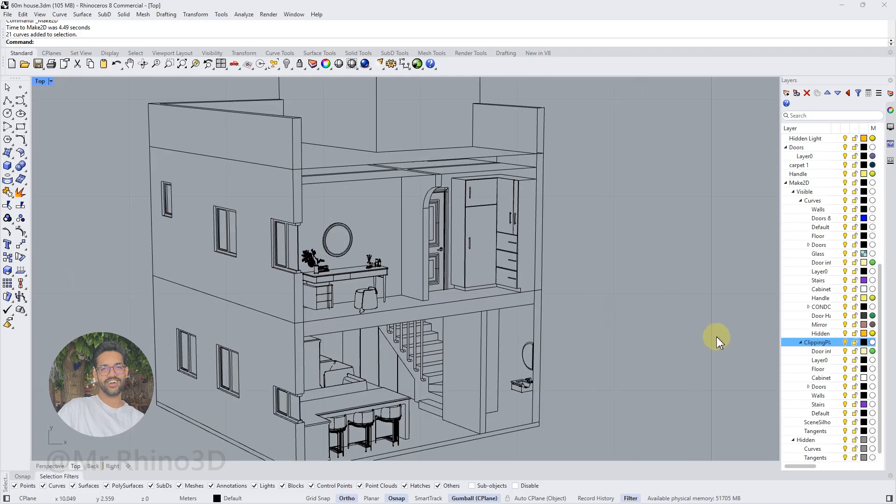
# Select all objects on the clipping plane intersections layer and move them sideways, clear of the house drawing.
pyautogui.rightClick(826, 346)
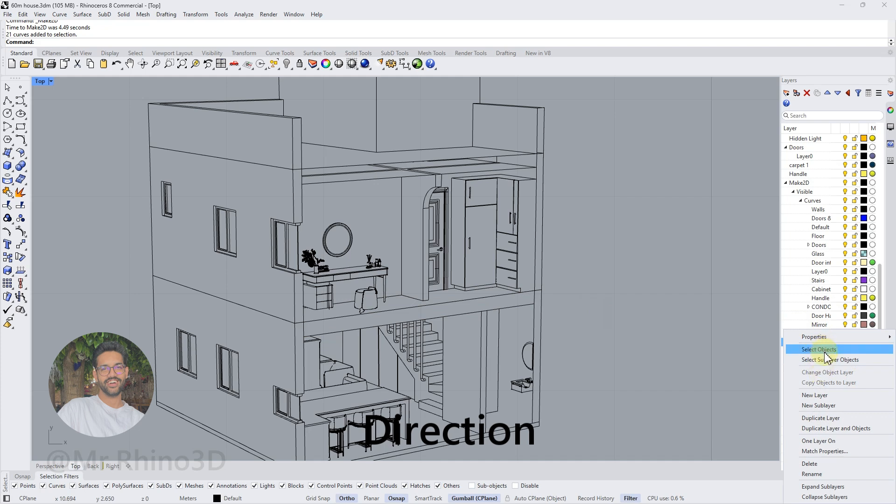
pyautogui.click(825, 353)
pyautogui.scroll(-5, 444, 255)
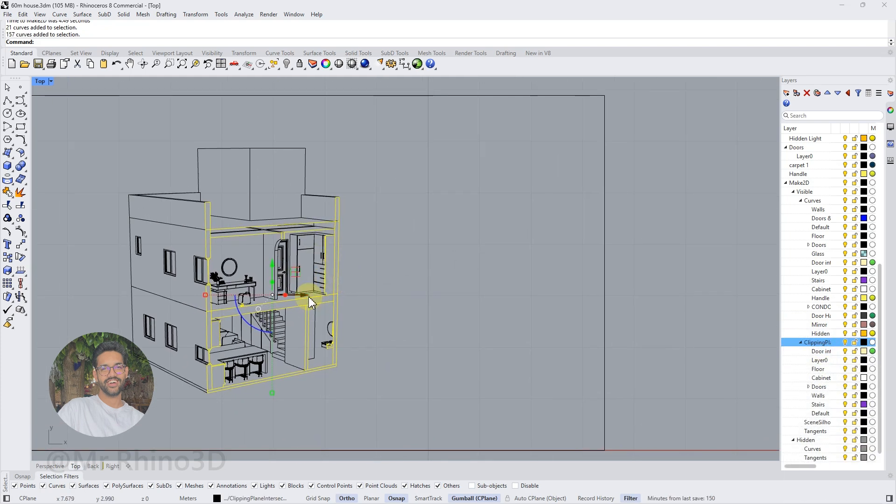
pyautogui.press('Return')
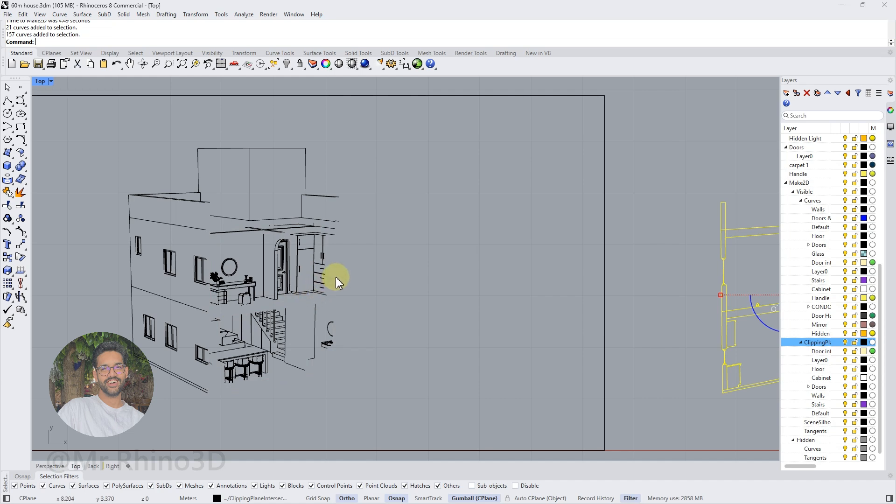
pyautogui.scroll(-6, 335, 276)
pyautogui.moveTo(510, 277); pyautogui.dragTo(387, 281, button='right')
pyautogui.scroll(5, 444, 285)
pyautogui.click(542, 247)
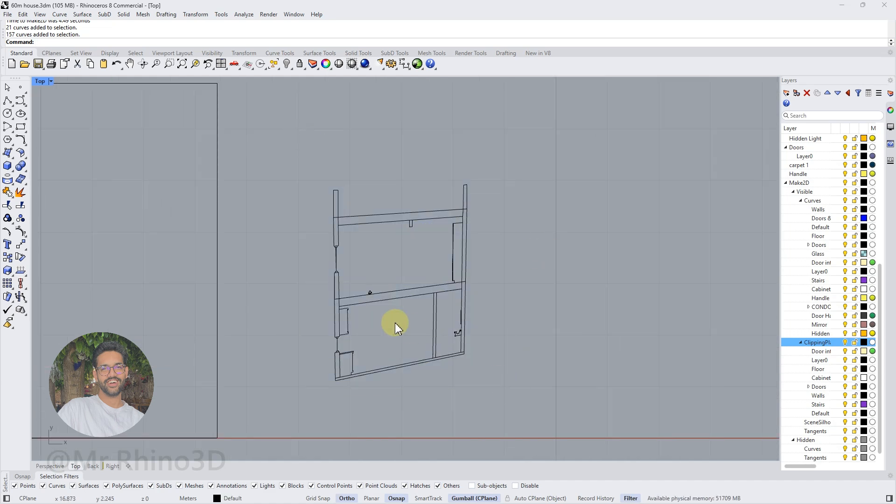
# Run CurveBoolean on the separated section curves and pick the ground-floor slab, walls, partition and intermediate floor as regions to keep.
pyautogui.moveTo(501, 173); pyautogui.dragTo(350, 356)
pyautogui.scroll(-6, 350, 356)
pyautogui.scroll(3, 278, 344)
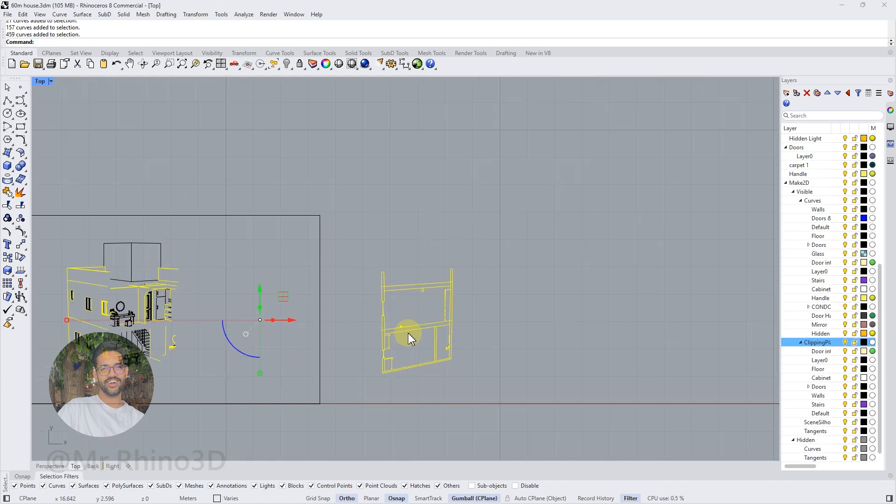
pyautogui.write('curvebo')
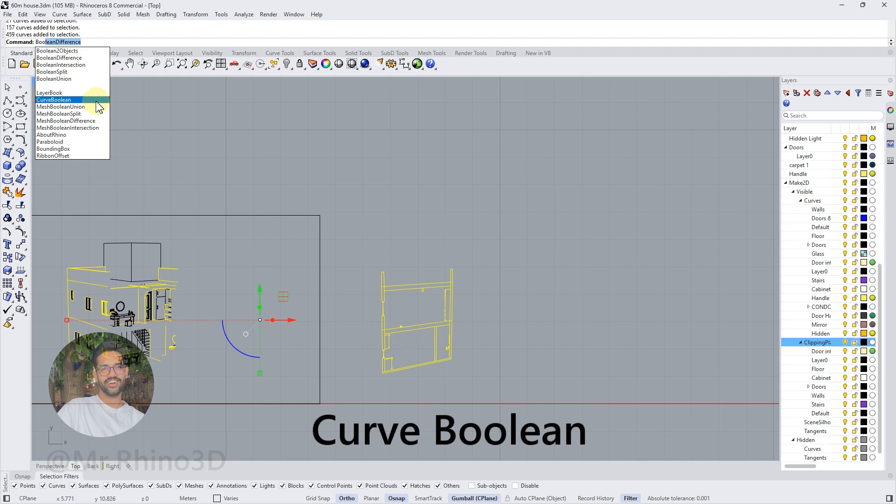
pyautogui.press('Return')
pyautogui.scroll(6, 448, 330)
pyautogui.click(426, 350)
pyautogui.scroll(-2, 436, 371)
pyautogui.scroll(2, 440, 375)
pyautogui.click(400, 385)
pyautogui.click(398, 374)
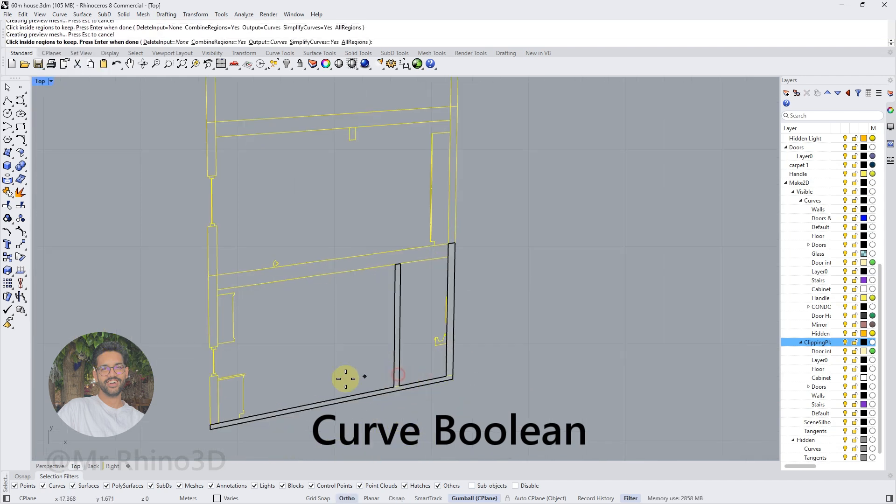
pyautogui.click(238, 283)
pyautogui.scroll(-2, 252, 276)
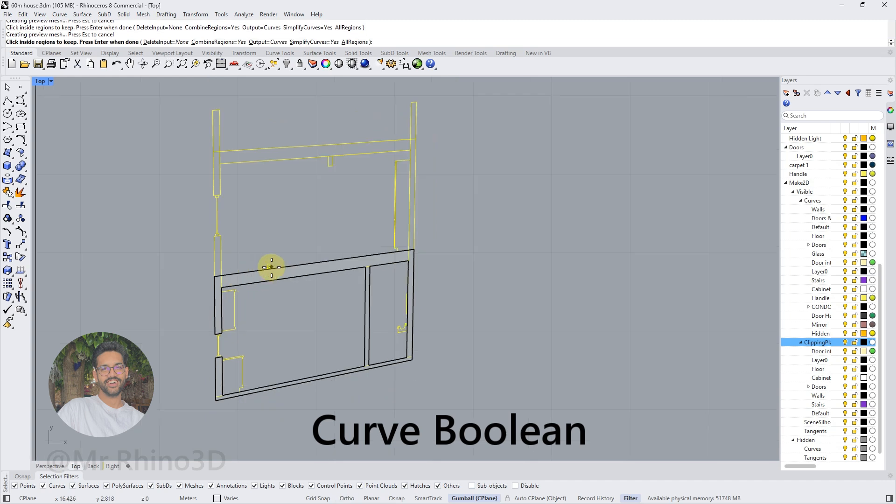
# Add the upper-floor walls, roof slab, ceiling beam and parapet regions and create the combined CurveBoolean outlines.
pyautogui.scroll(4, 217, 332)
pyautogui.click(211, 254)
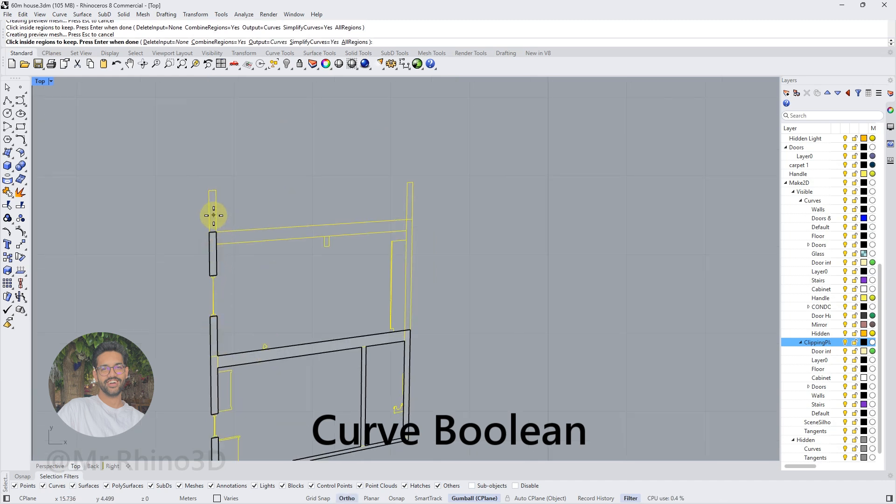
pyautogui.click(229, 235)
pyautogui.scroll(-3, 326, 240)
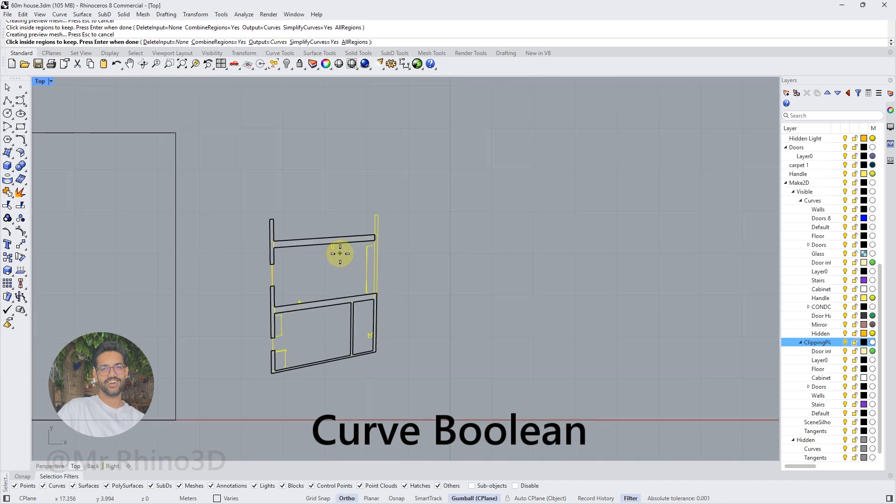
pyautogui.scroll(3, 162, 316)
pyautogui.scroll(-5, 163, 315)
pyautogui.scroll(8, 382, 294)
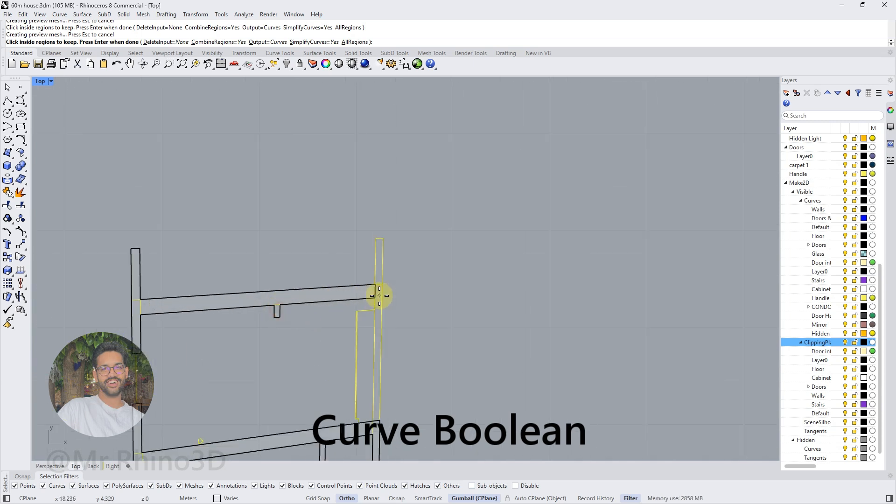
pyautogui.click(377, 265)
pyautogui.scroll(-8, 382, 287)
pyautogui.keyDown('shift'); pyautogui.moveTo(361, 329); pyautogui.dragTo(395, 295, button='right'); pyautogui.keyUp('shift')
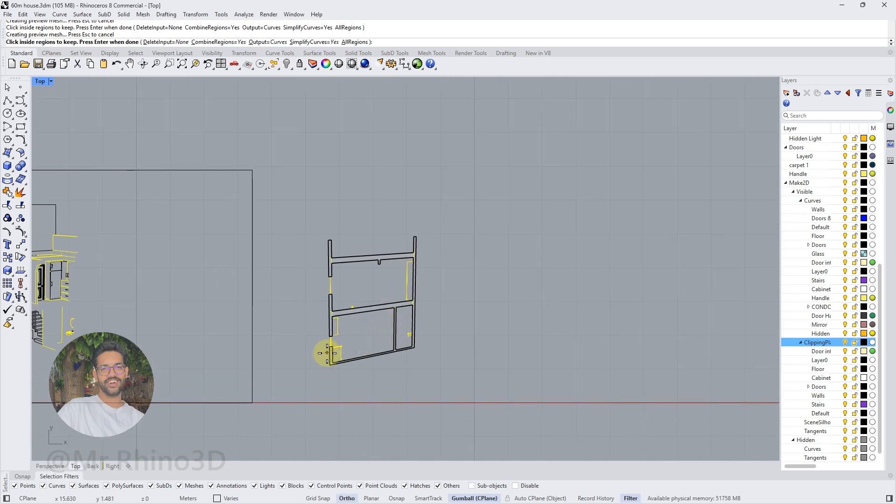
pyautogui.scroll(2, 327, 354)
pyautogui.rightClick(364, 381)
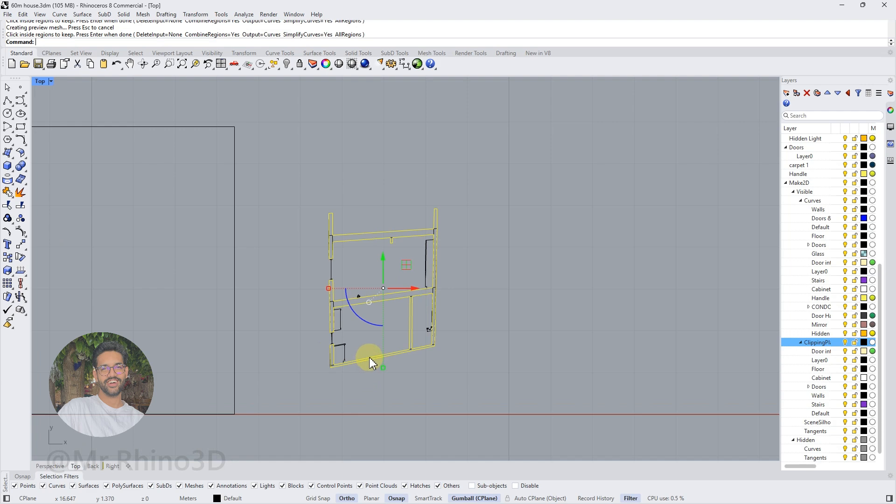
# Move the combined wall and slab outlines -10 along X onto the house drawing, and shift them 5 along X beside it.
pyautogui.scroll(-2, 369, 357)
pyautogui.click(411, 312)
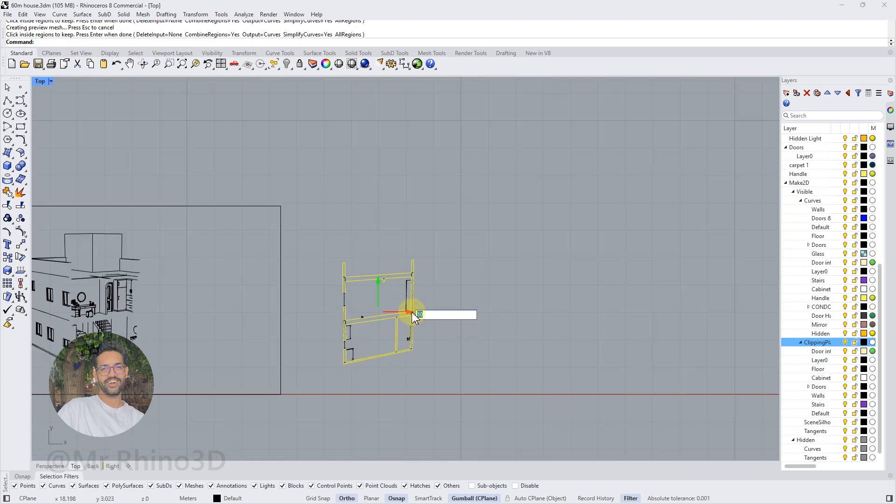
pyautogui.write('-10')
pyautogui.press('Return')
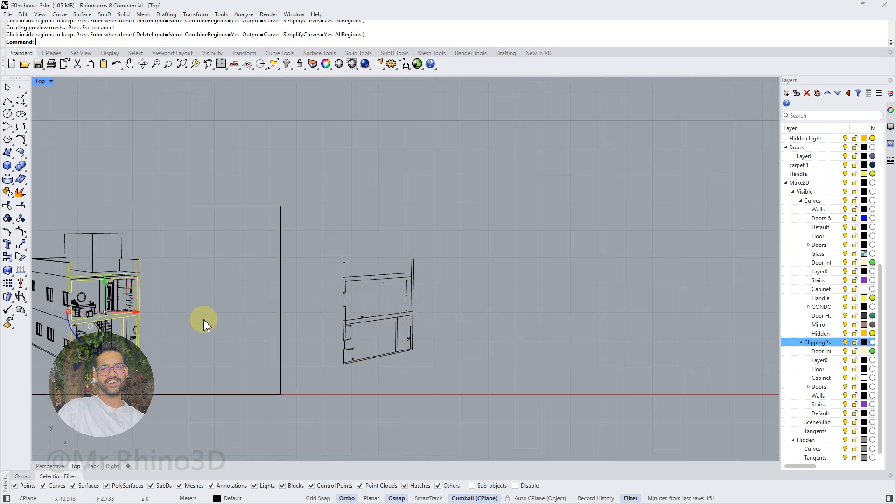
pyautogui.scroll(6, 262, 332)
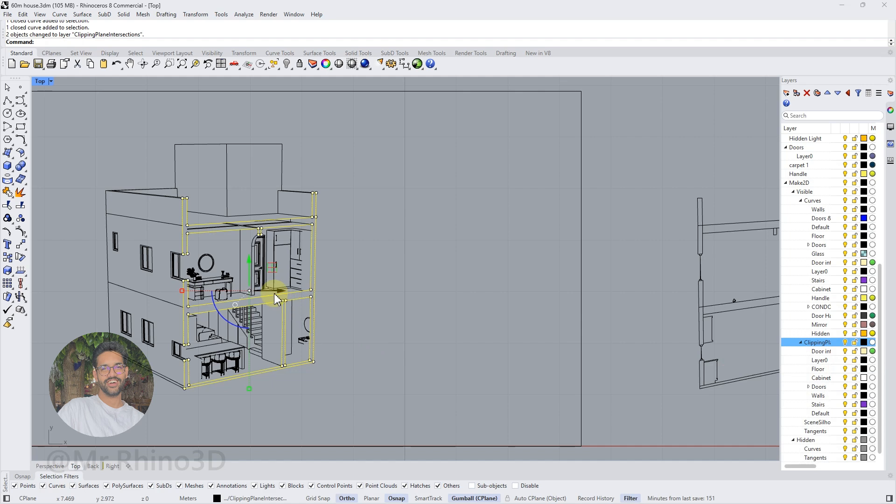
pyautogui.write('5')
pyautogui.press('Return')
pyautogui.click(365, 306)
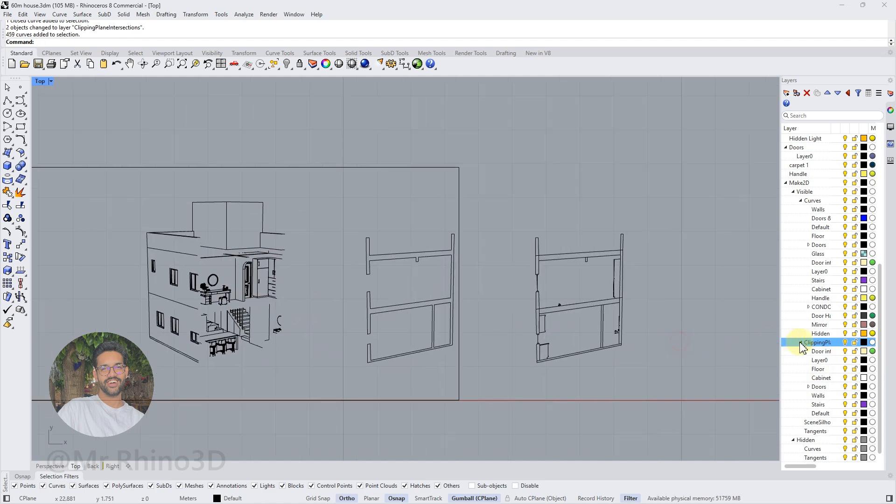
# Select the original curves on the clipping plane intersections layer, without the combined outlines, and move them -10 along X onto the drawing.
pyautogui.rightClick(809, 345)
pyautogui.click(811, 351)
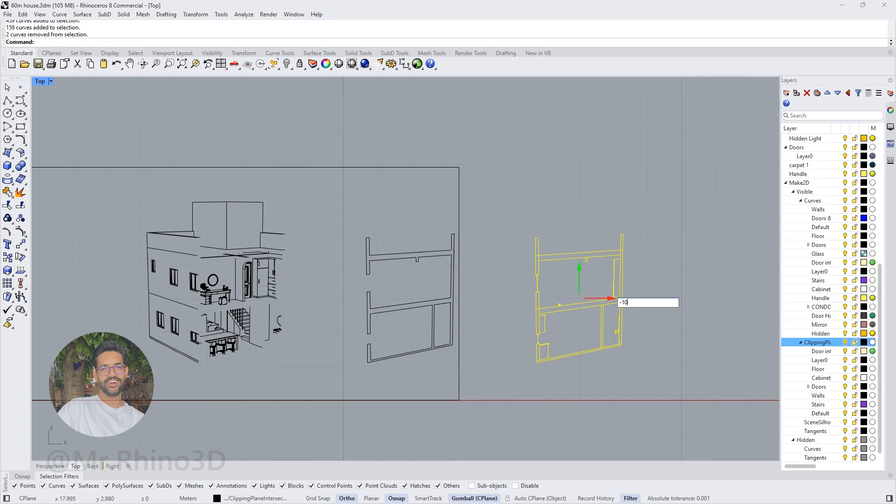
pyautogui.press('Return')
pyautogui.press('Escape')
# Fill the two closed wall and slab outlines beside the house drawing with a solid black hatch.
pyautogui.click(401, 259)
pyautogui.scroll(4, 427, 303)
pyautogui.keyDown('shift'); pyautogui.click(443, 318); pyautogui.keyUp('shift')
pyautogui.click(445, 319)
pyautogui.moveTo(388, 338); pyautogui.dragTo(519, 343, button='right')
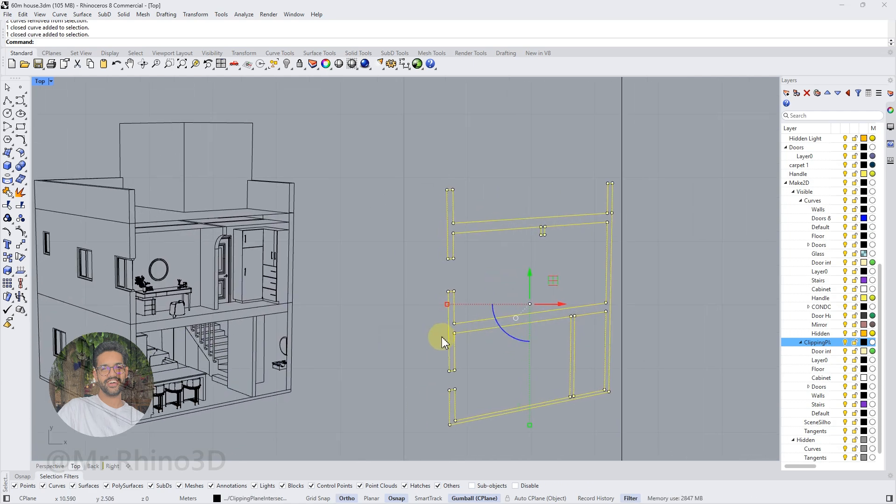
pyautogui.write('hatch')
pyautogui.press('Return')
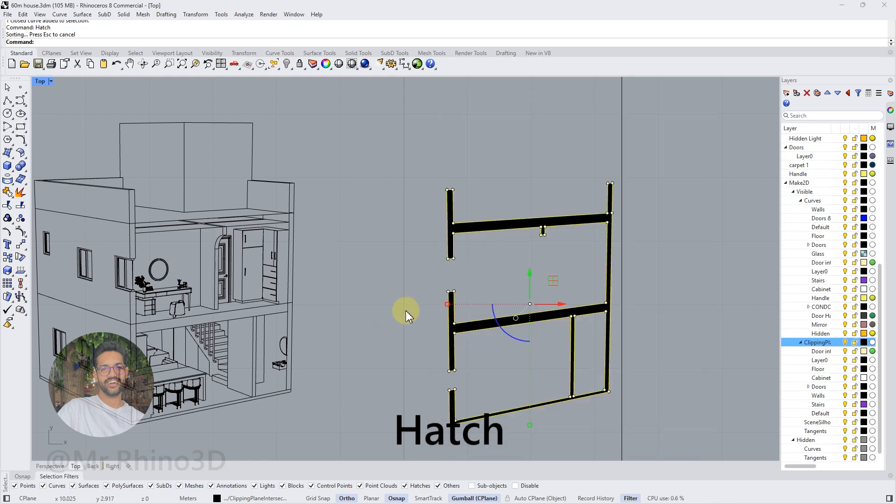
# Move the hatch and its outlines -5 along X onto the cut house drawing and check the fit.
pyautogui.scroll(-3, 406, 309)
pyautogui.write('-5')
pyautogui.press('Return')
pyautogui.click(355, 299)
pyautogui.moveTo(355, 299); pyautogui.dragTo(476, 303, button='right')
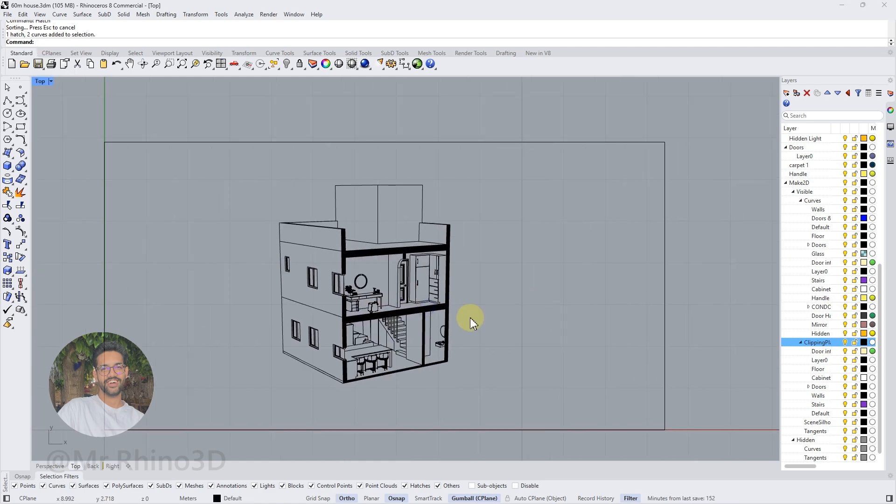
pyautogui.scroll(8, 388, 339)
pyautogui.scroll(-3, 424, 324)
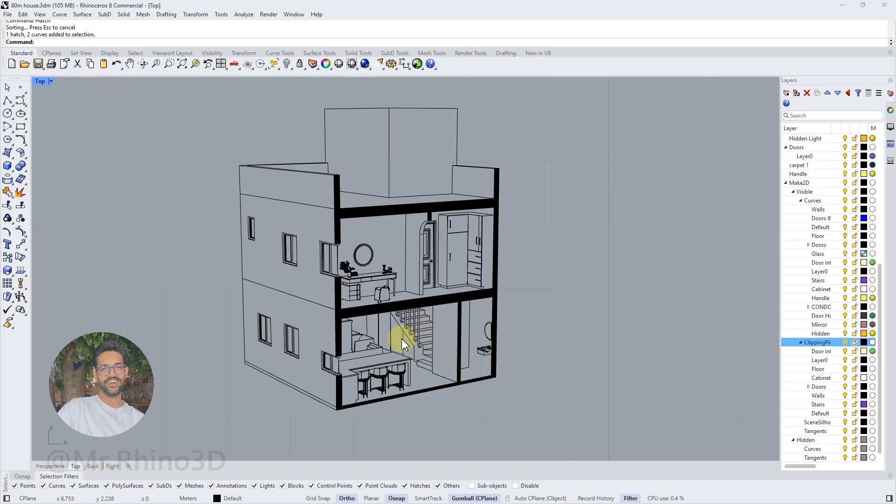
# Draw a polyline for the missing ground-floor bathroom floor edge, from the base of the cut outer wall to the back corner.
pyautogui.click(8, 102)
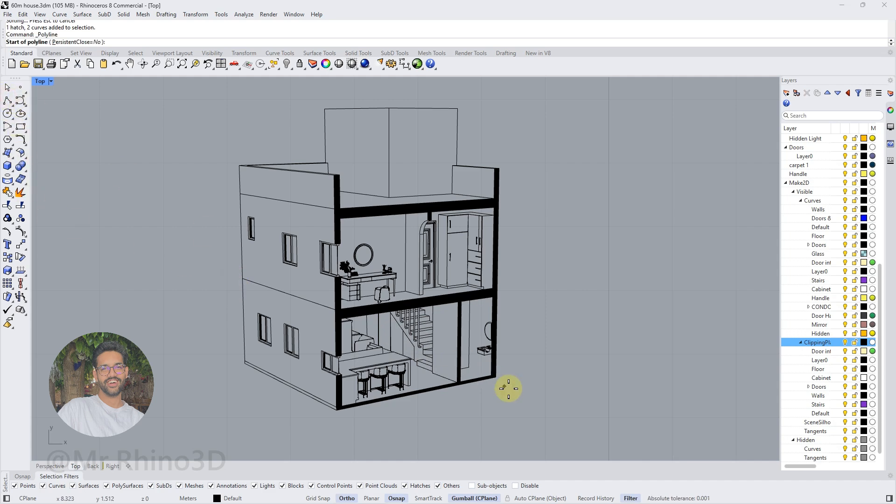
pyautogui.scroll(5, 488, 374)
pyautogui.click(502, 388)
pyautogui.click(420, 359)
pyautogui.press('Return')
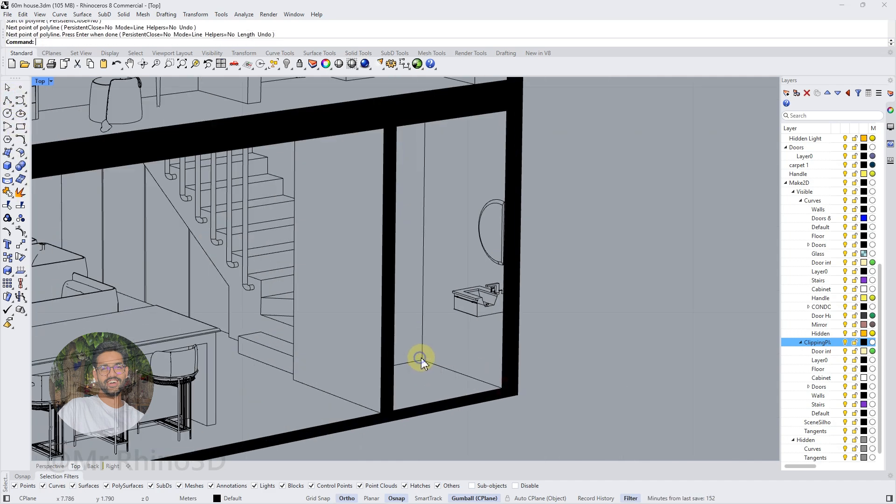
pyautogui.scroll(-5, 429, 362)
pyautogui.moveTo(444, 368); pyautogui.dragTo(488, 407, button='right')
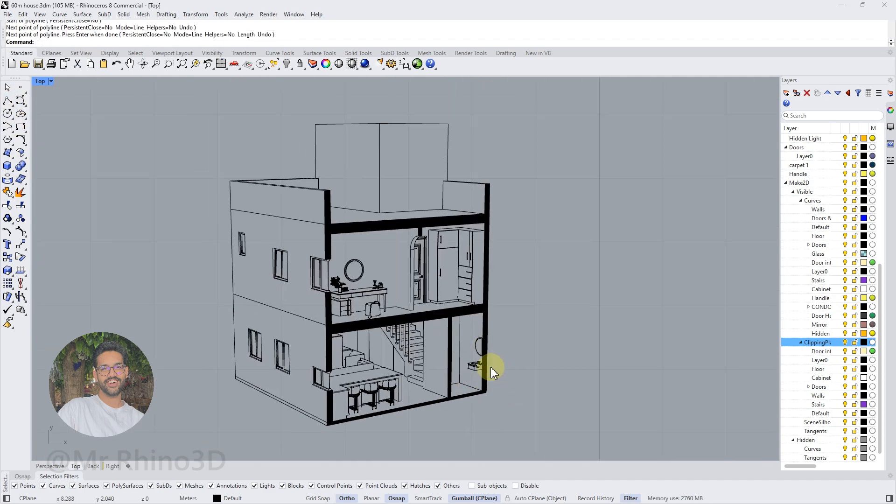
pyautogui.scroll(-3, 488, 369)
# In the perspective view, shift the clipping section through the 3D house so it cuts along the staircase, and inspect the interior.
pyautogui.click(43, 466)
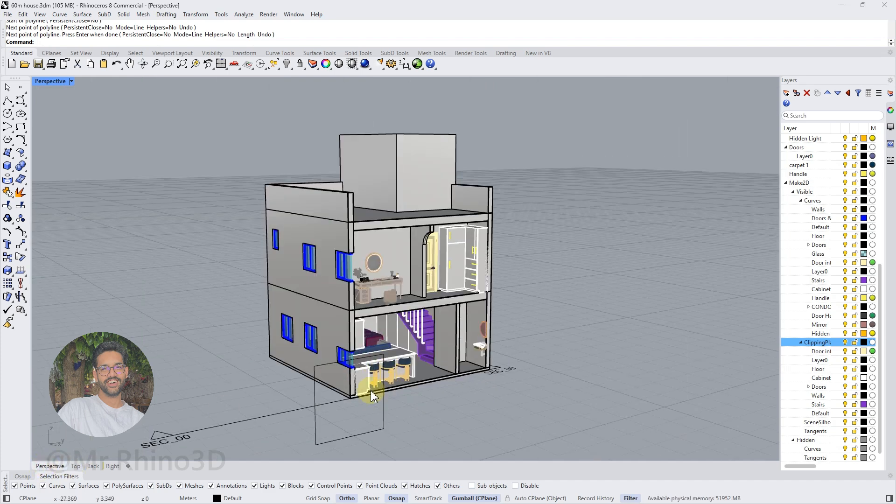
pyautogui.click(317, 414)
pyautogui.moveTo(320, 393); pyautogui.dragTo(450, 381)
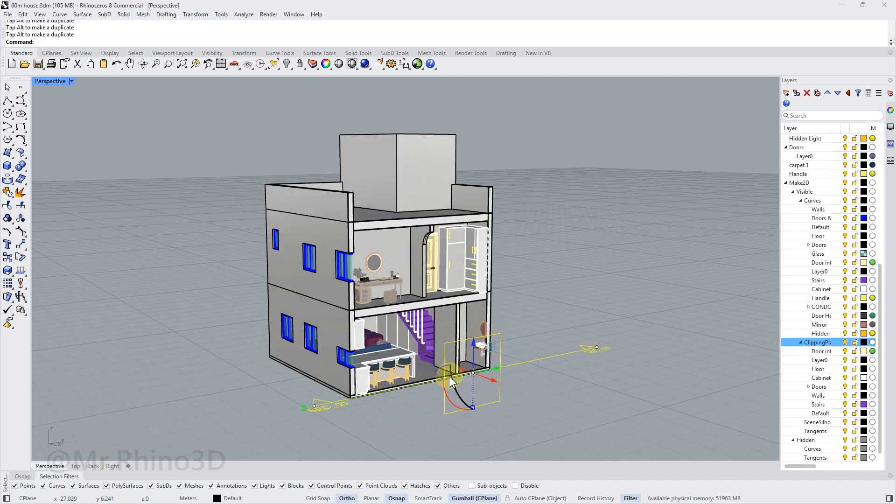
pyautogui.moveTo(469, 373); pyautogui.dragTo(435, 381, button='right')
pyautogui.moveTo(599, 343); pyautogui.dragTo(473, 354, button='right')
pyautogui.scroll(-10, 473, 354)
pyautogui.scroll(10, 631, 378)
pyautogui.moveTo(606, 416); pyautogui.dragTo(514, 433, button='right')
pyautogui.scroll(-2, 563, 413)
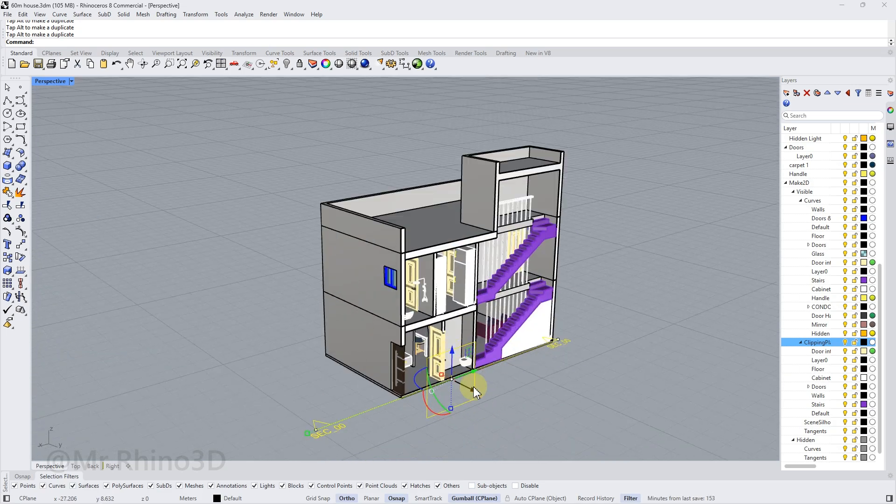
pyautogui.moveTo(473, 385)
pyautogui.mouseDown()
pyautogui.moveTo(463, 390)
pyautogui.moveTo(477, 404)
pyautogui.moveTo(467, 397)
pyautogui.mouseUp()
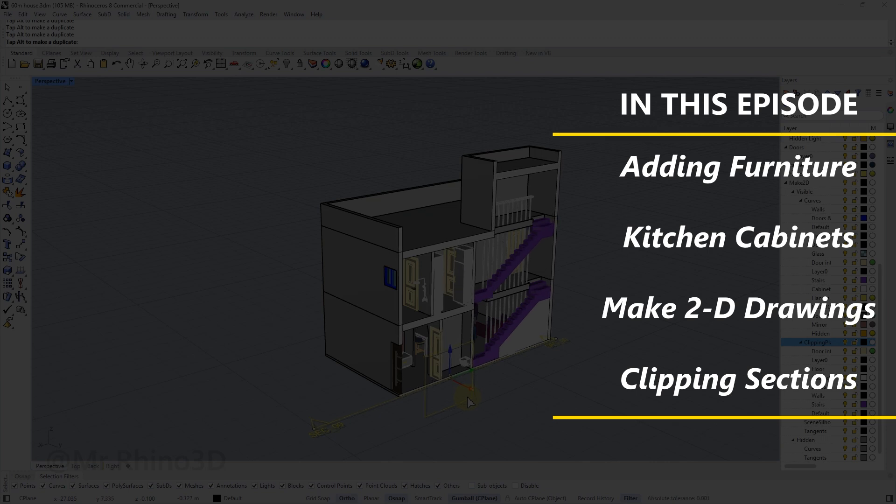
pyautogui.moveTo(467, 397); pyautogui.dragTo(470, 399)
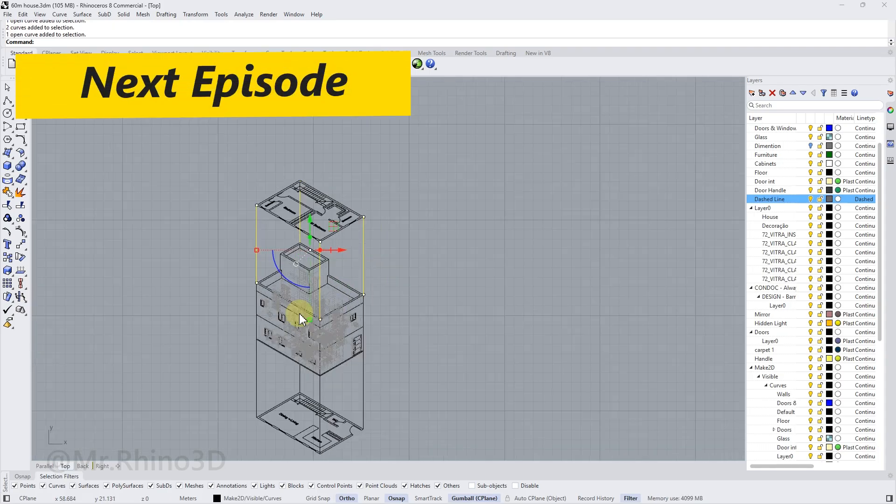
# In the parallel view, remove the dashed projection lines around the house and its elevations from their group and regroup the selection.
pyautogui.scroll(5, 492, 229)
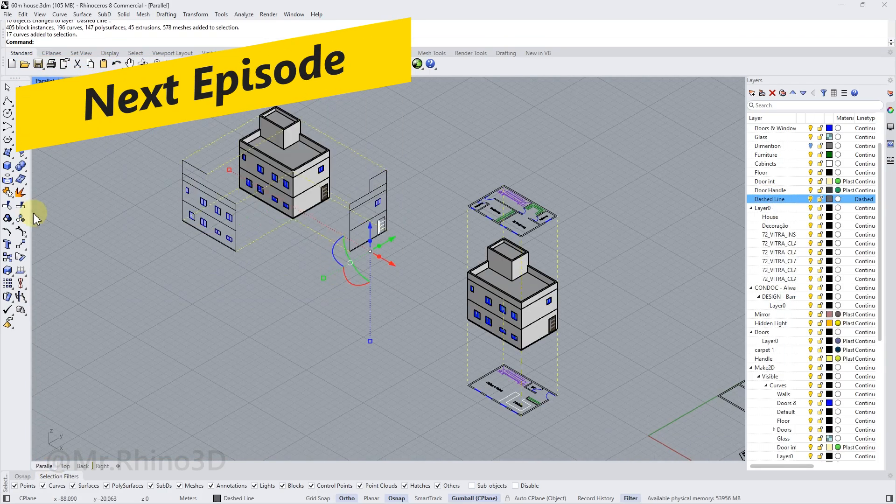
pyautogui.click(23, 233)
pyautogui.click(23, 236)
pyautogui.click(344, 209)
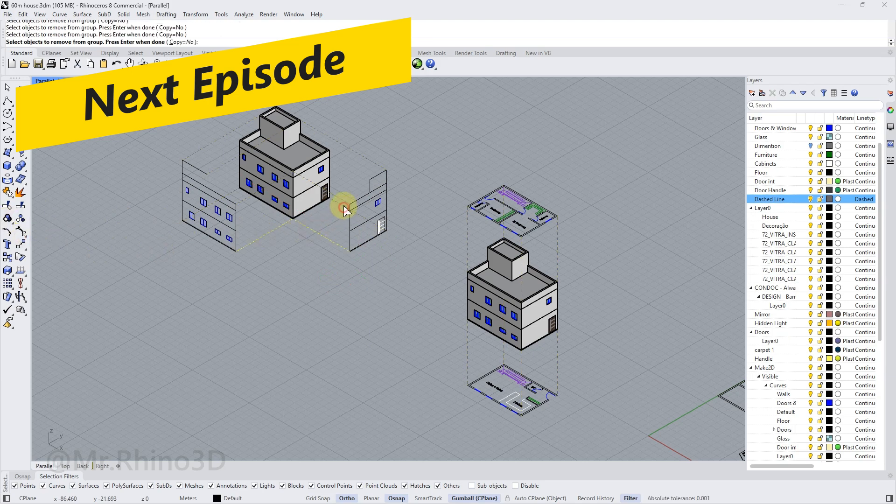
pyautogui.click(205, 146)
pyautogui.press('Return')
pyautogui.hotkey('ctrl', 'g')
# Make a 2D drawing of the house together with its projected elevations and dashed projection lines.
pyautogui.keyDown('shift'); pyautogui.click(270, 161); pyautogui.keyUp('shift')
pyautogui.write('make2d')
pyautogui.press('Return')
pyautogui.click(410, 344)
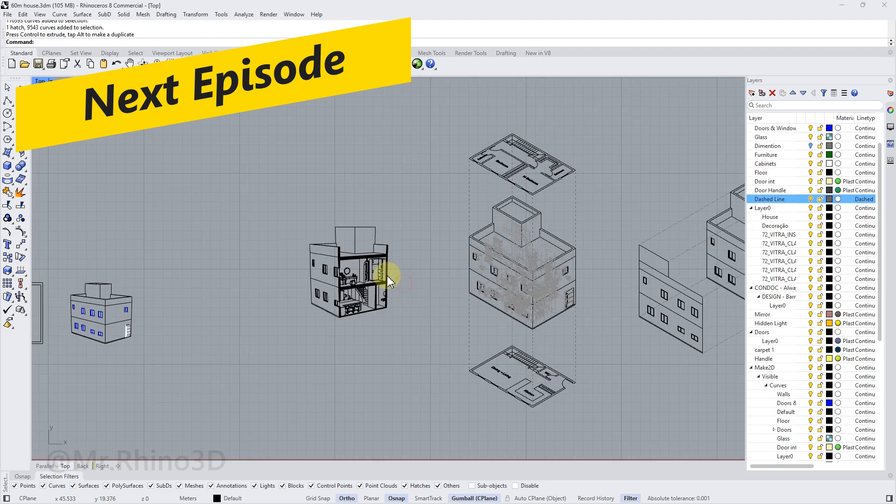
# Reposition and scale the perspective and section drawings in the top view so they line up in a row with the axonometric drawings.
pyautogui.moveTo(124, 293); pyautogui.dragTo(266, 256)
pyautogui.scroll(3, 275, 255)
pyautogui.keyDown('shift'); pyautogui.moveTo(222, 332); pyautogui.dragTo(227, 351); pyautogui.keyUp('shift')
pyautogui.scroll(-1, 248, 261)
pyautogui.moveTo(251, 260); pyautogui.dragTo(210, 259)
pyautogui.click(207, 244)
pyautogui.scroll(-6, 207, 245)
pyautogui.scroll(12, 295, 270)
pyautogui.scroll(-2, 349, 285)
pyautogui.moveTo(546, 275); pyautogui.dragTo(308, 284, button='right')
pyautogui.scroll(-4, 309, 284)
pyautogui.moveTo(635, 287); pyautogui.dragTo(388, 301, button='right')
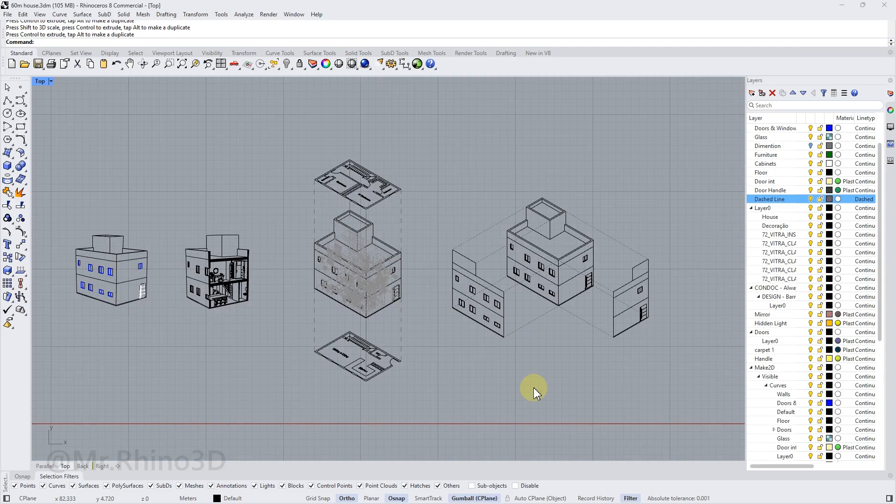